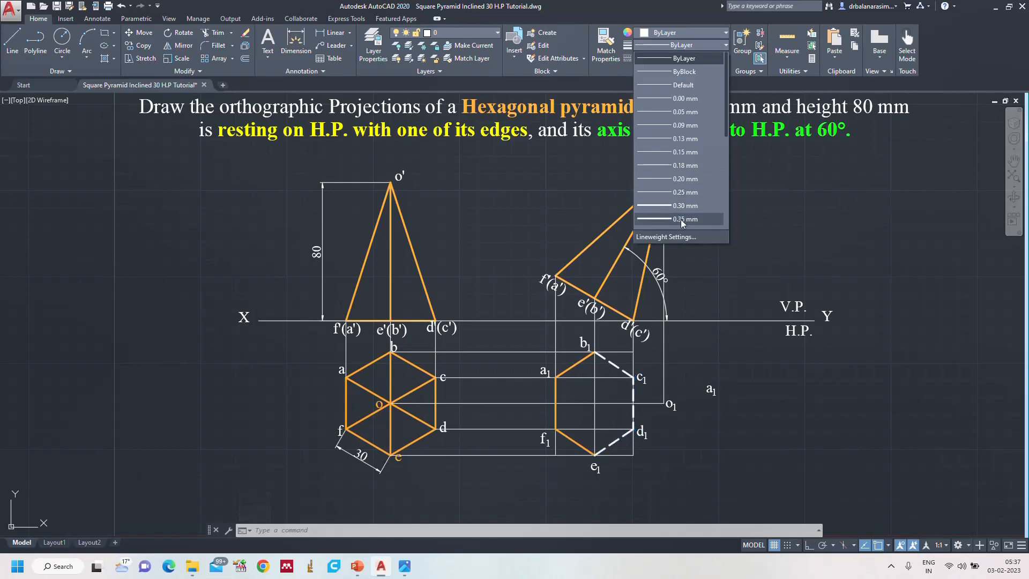
Set the dashed edges b1–c1, c1–d1 and d1–e1 to 0.35 mm lineweight and colour 248,153,30.
left_click(686, 219)
left_click(668, 34)
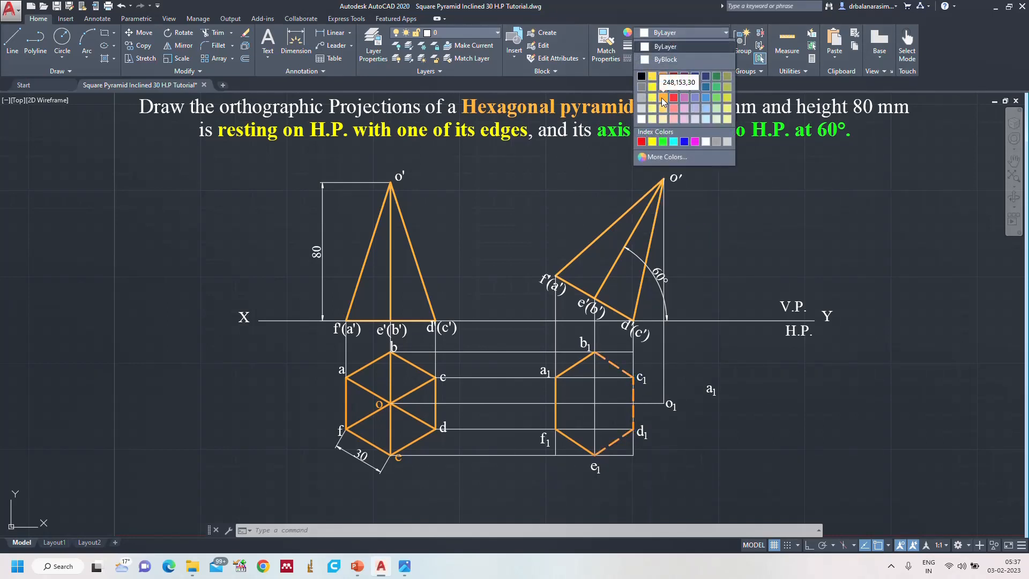
left_click(662, 98)
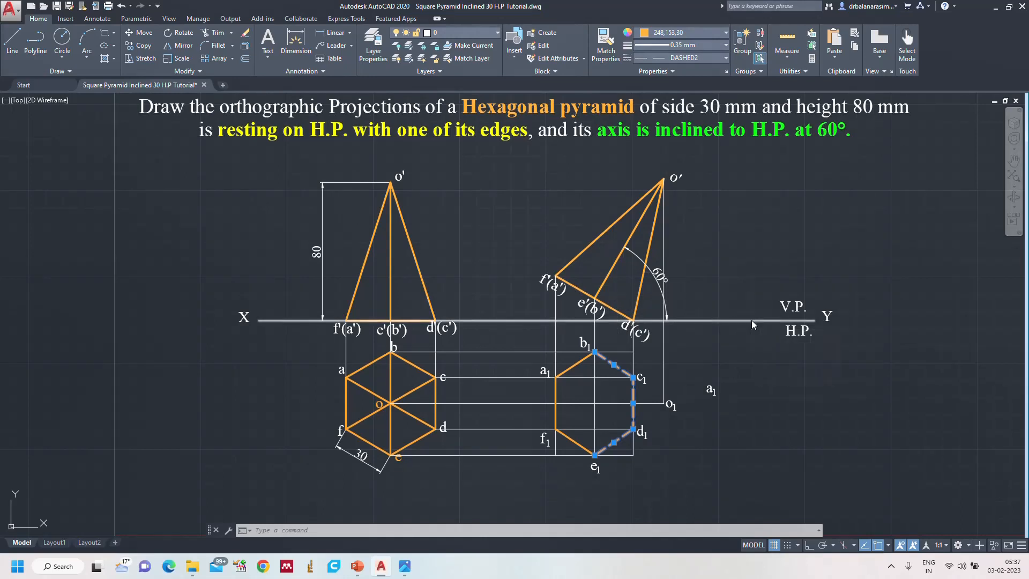
key("Escape")
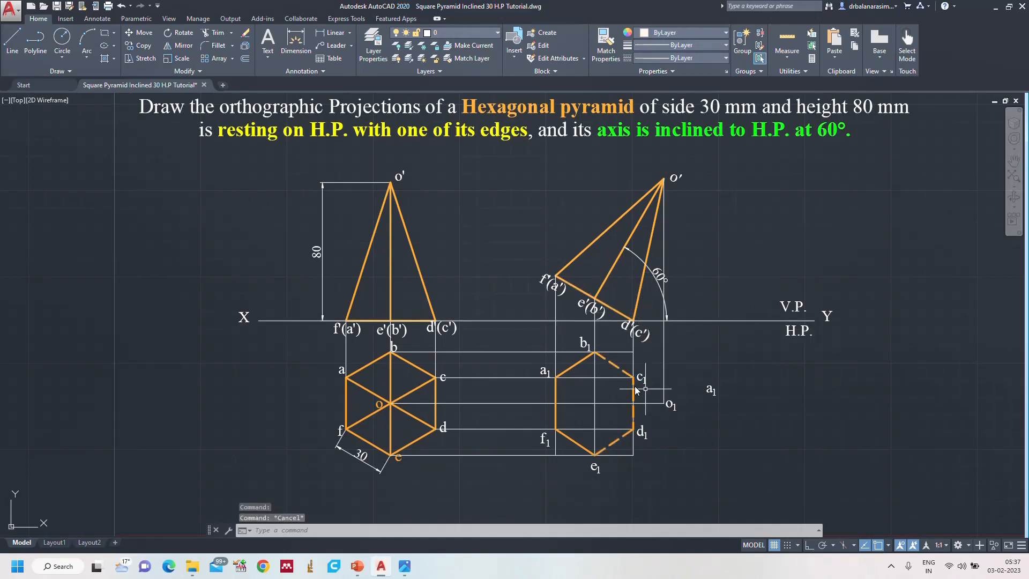
left_click(358, 567)
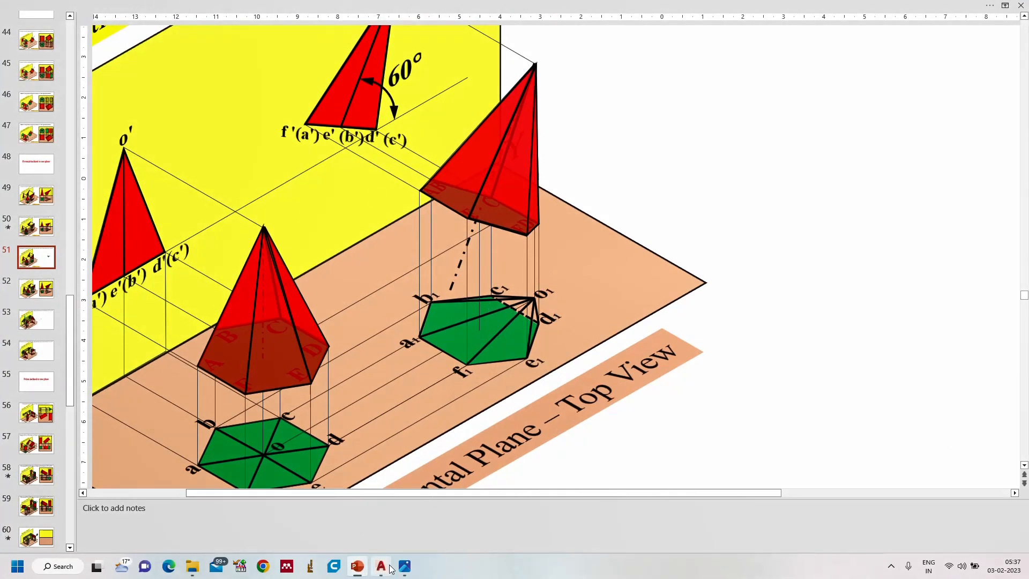
left_click(378, 512)
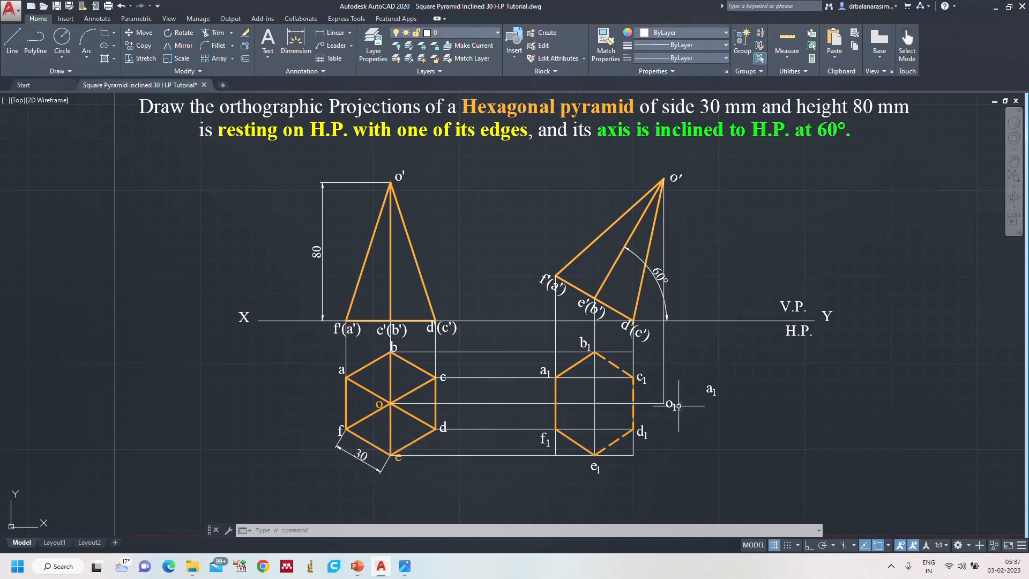
key("l")
key("Return")
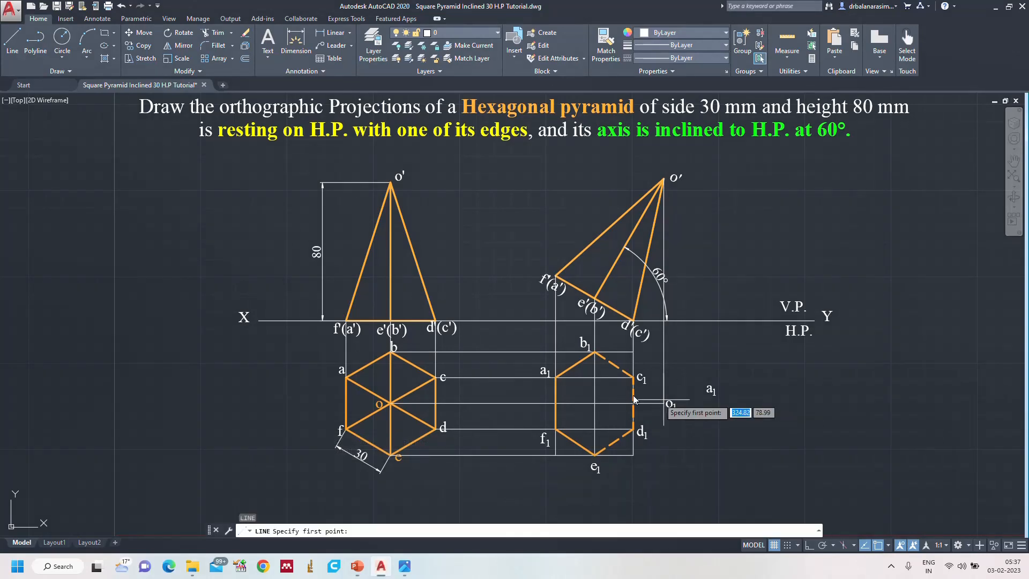
left_click(557, 379)
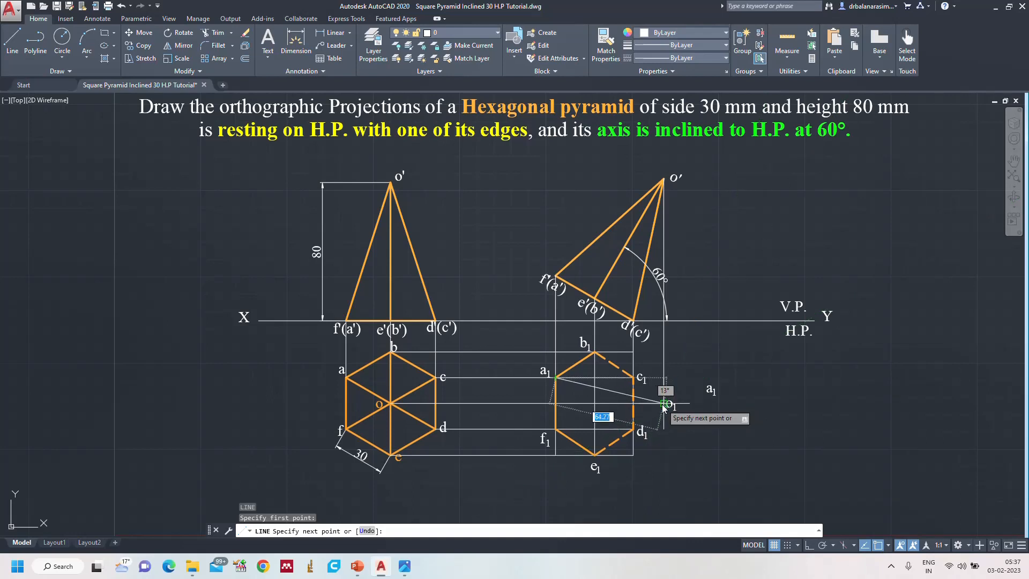
key("Escape")
Draw lines from base corners b1 and c1 to the apex o1 in the tilted pyramid's top view.
key("Return")
left_click(595, 352)
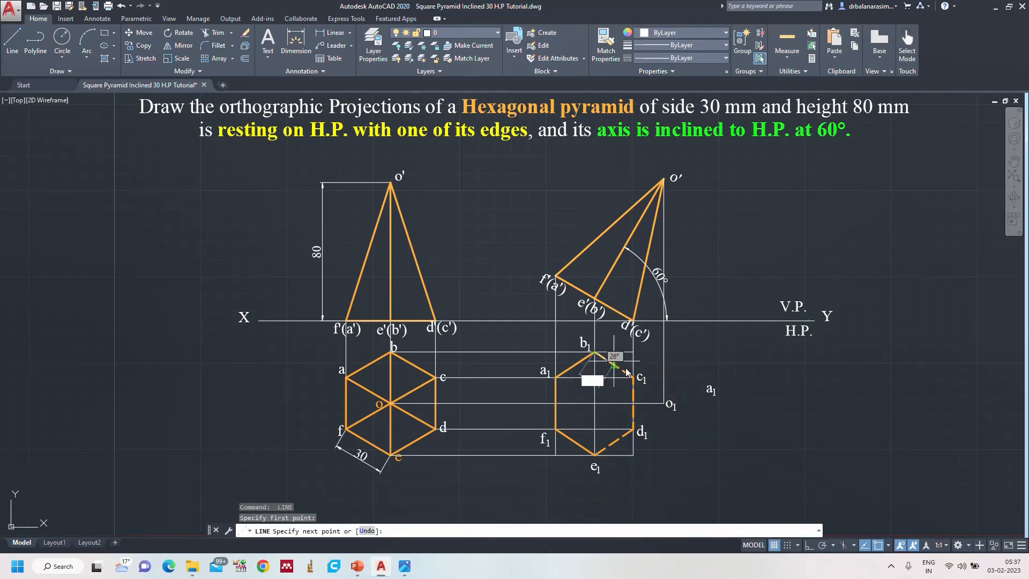
left_click(633, 377)
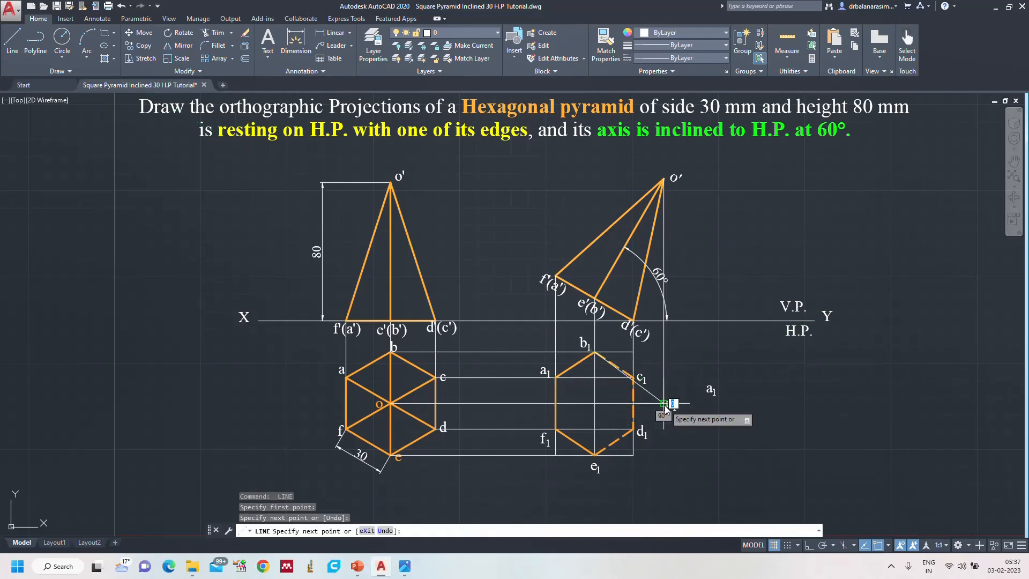
left_click(665, 403)
key("Escape")
key("Return")
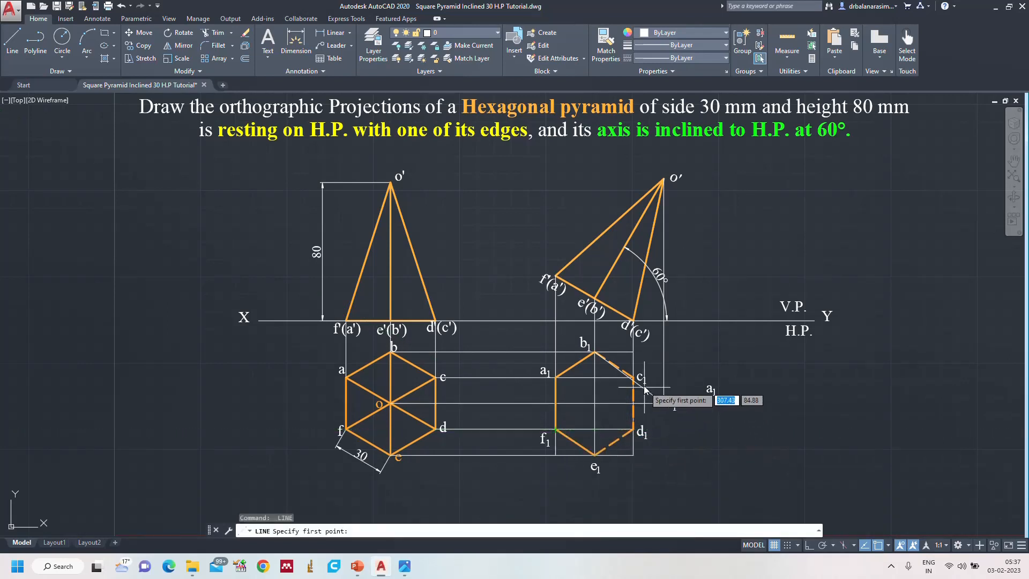
scroll(645, 387, "up", 2)
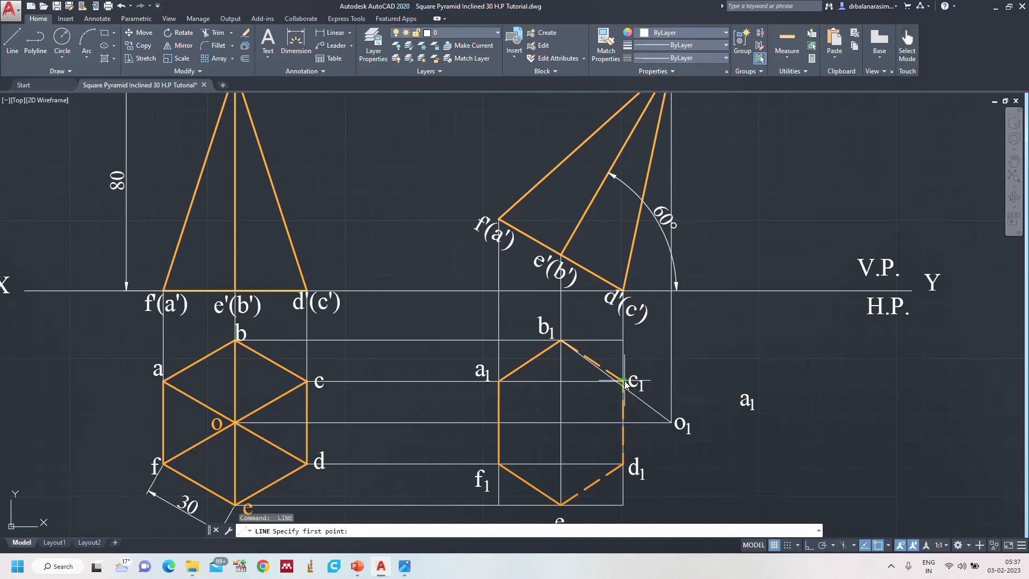
left_click(624, 382)
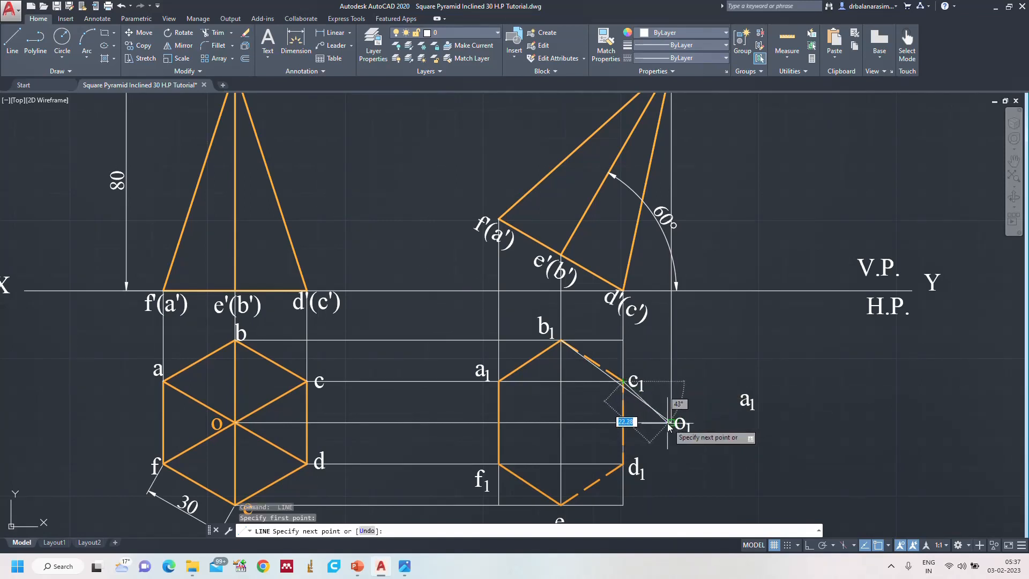
left_click(671, 423)
key("Return")
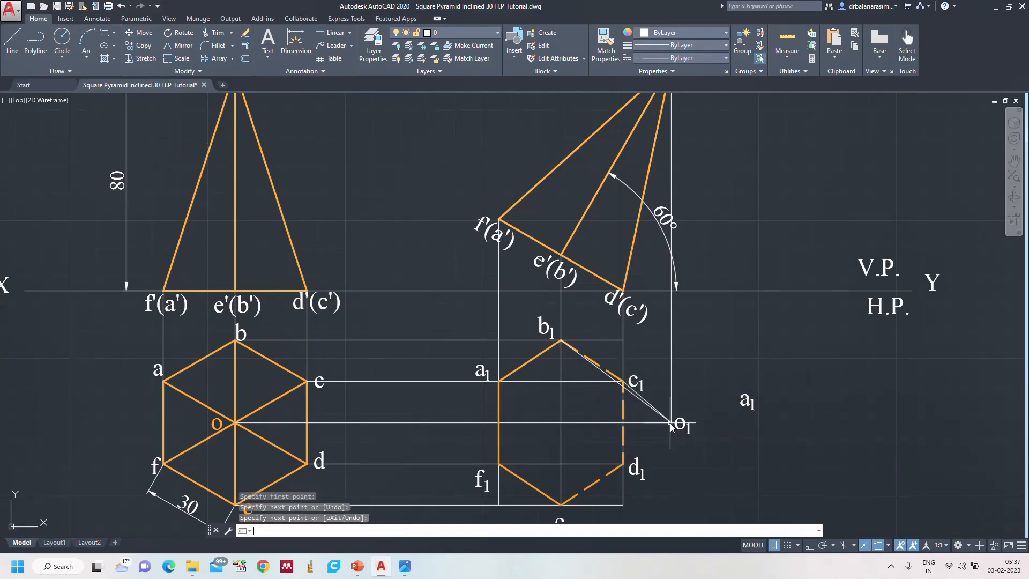
Draw lines from base corners d1 and e1 to the apex o1 in the tilted pyramid's top view.
key("space")
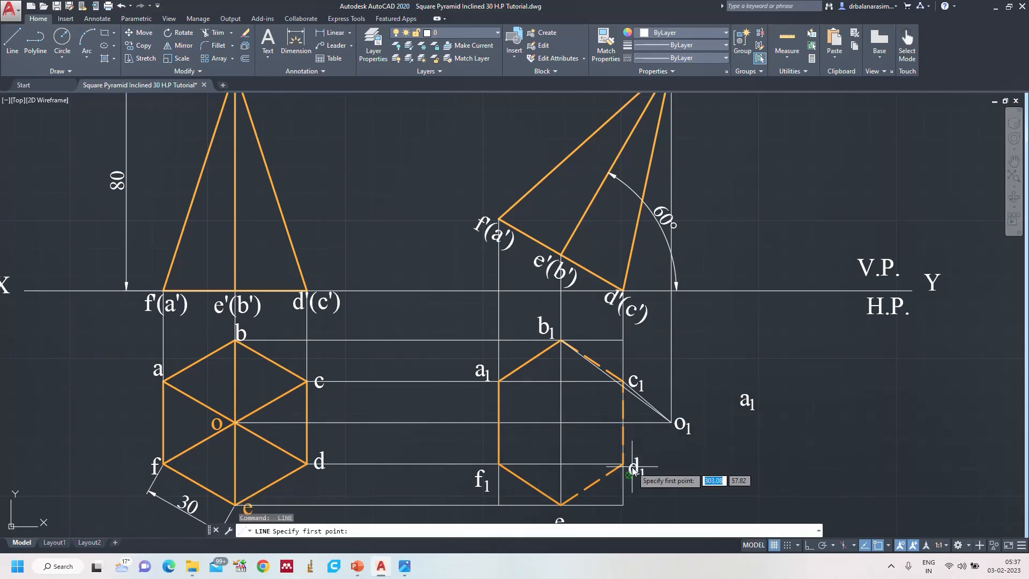
left_click(623, 463)
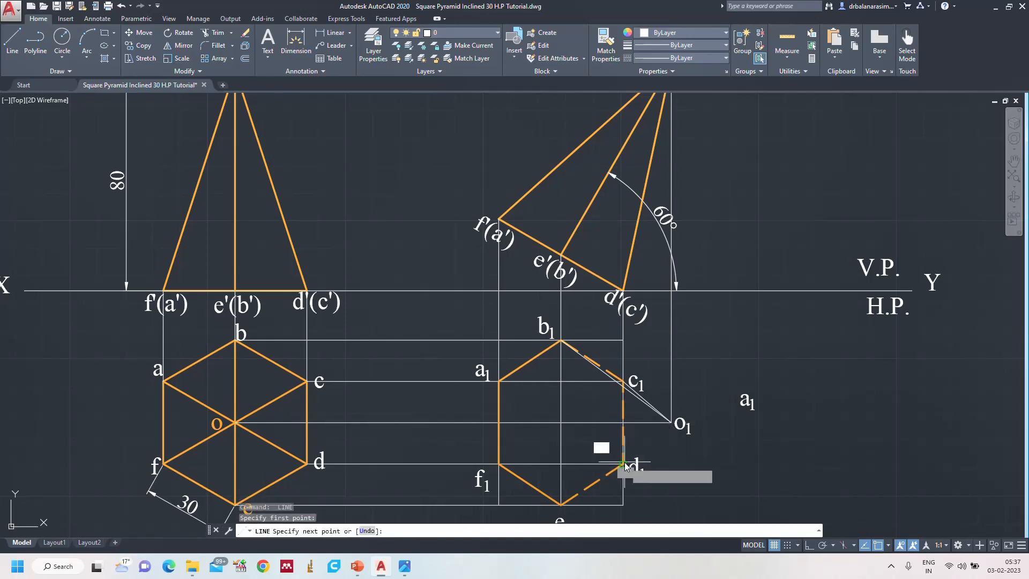
left_click(681, 426)
key("Return")
scroll(717, 450, "down", 2)
scroll(715, 458, "up", 4)
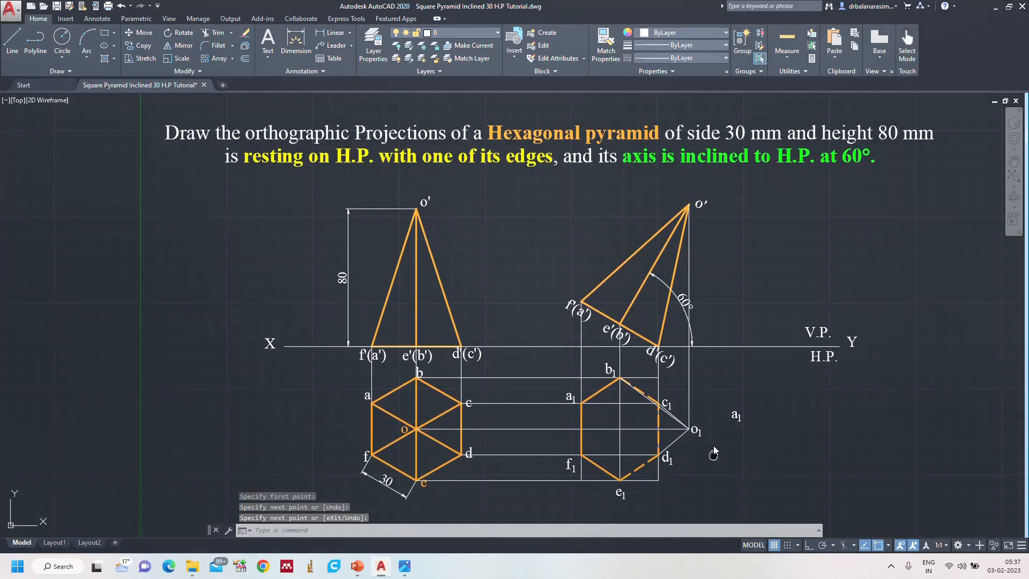
key("space")
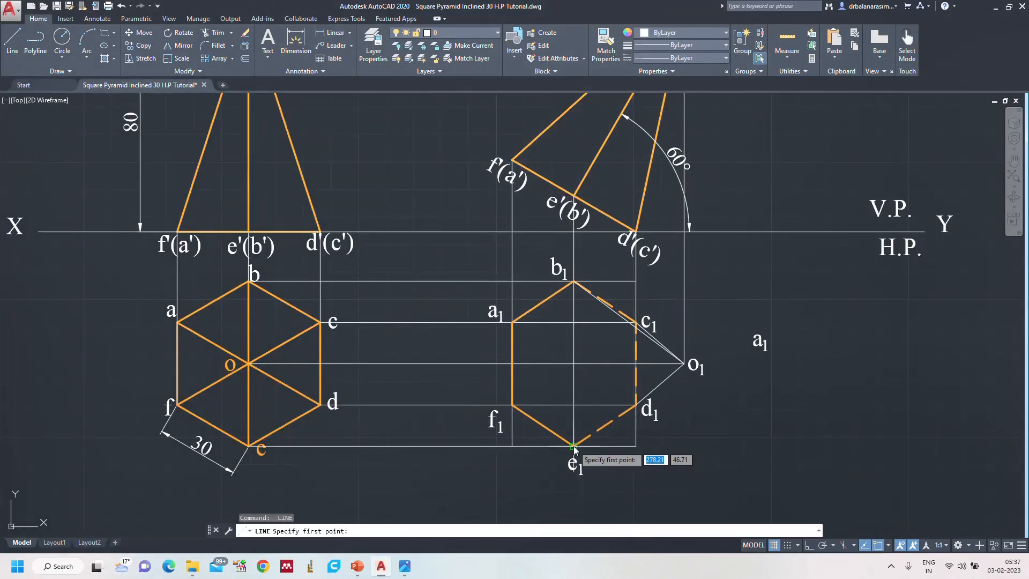
left_click(578, 449)
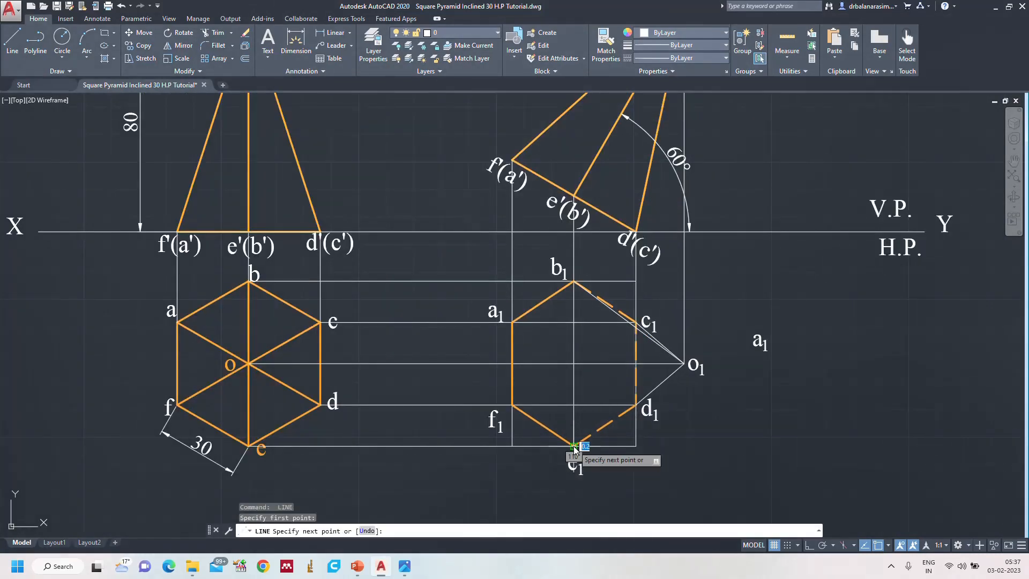
left_click(680, 368)
key("Return")
Draw lines from base corners f1 and a1 to the apex o1 in the tilted pyramid's top view.
key("space")
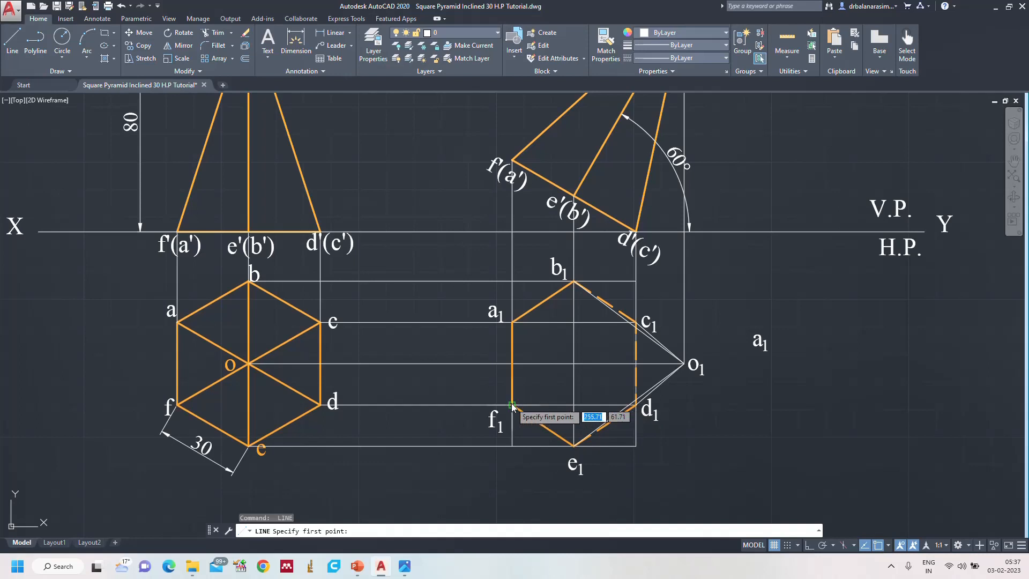
left_click(513, 405)
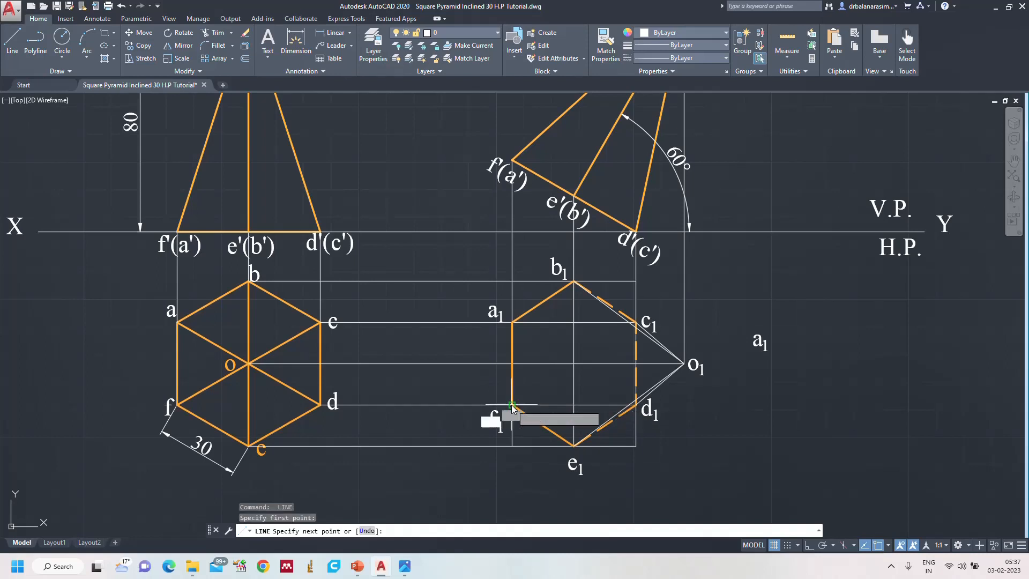
left_click(682, 365)
key("Return")
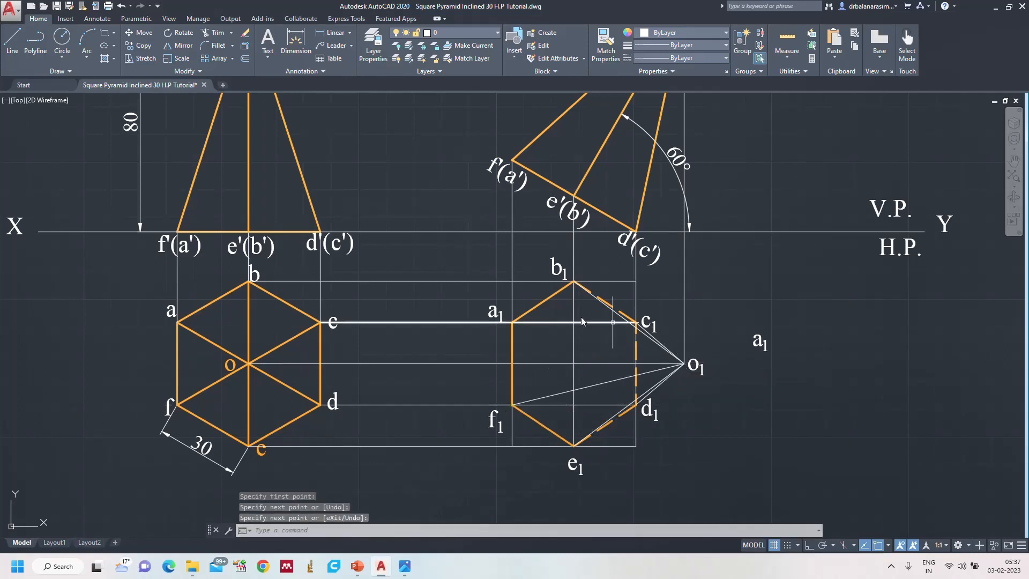
key("space")
left_click(513, 322)
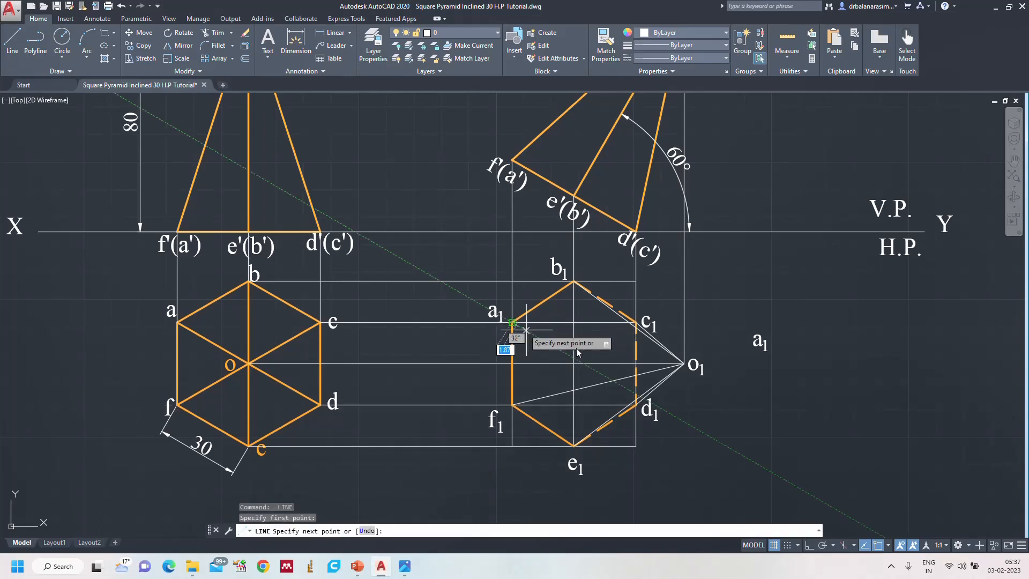
left_click(683, 364)
key("Return")
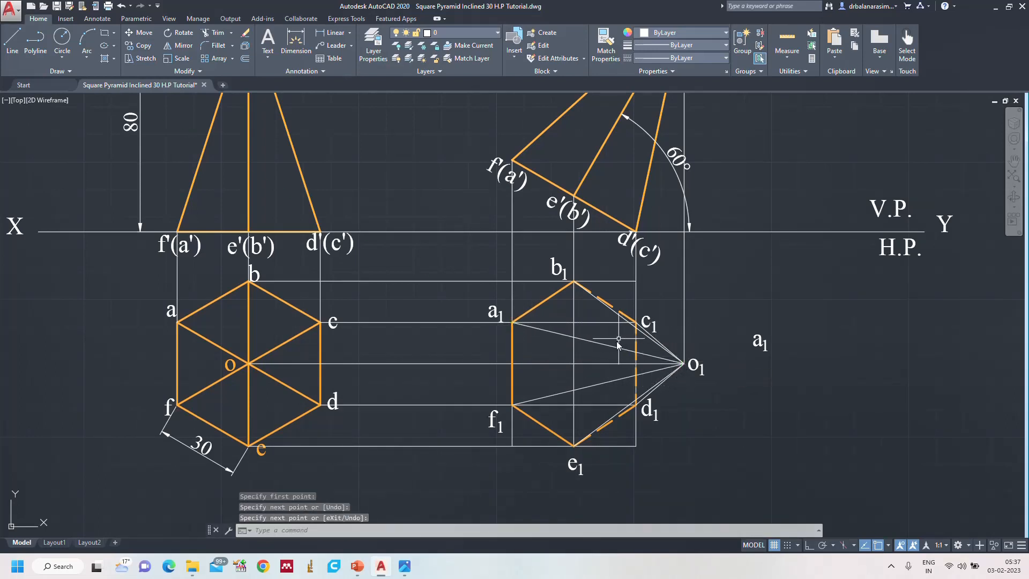
Change the colour of the six slant edge lines meeting at o1 to 248,153,30.
left_click(615, 348)
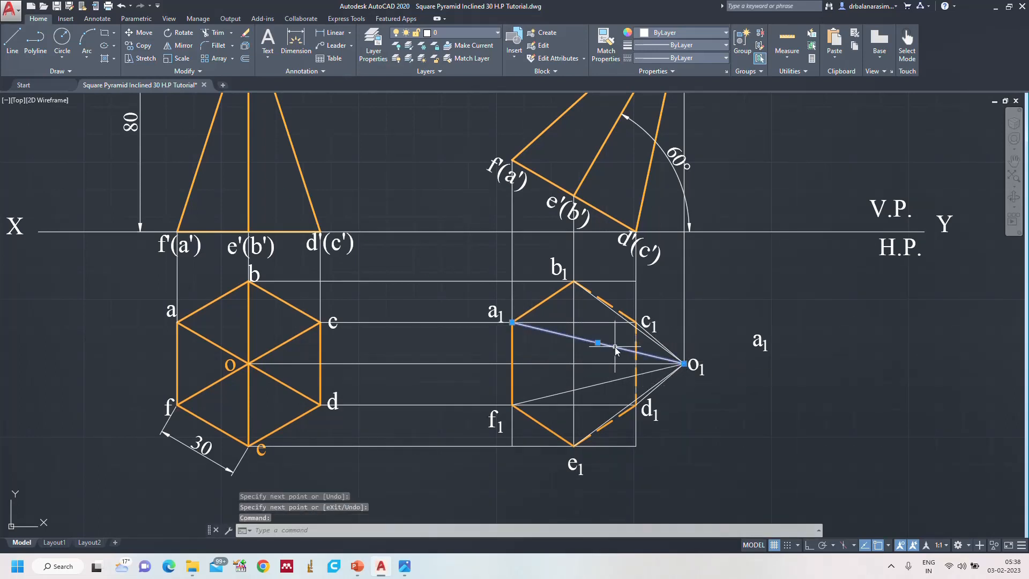
left_click(620, 377)
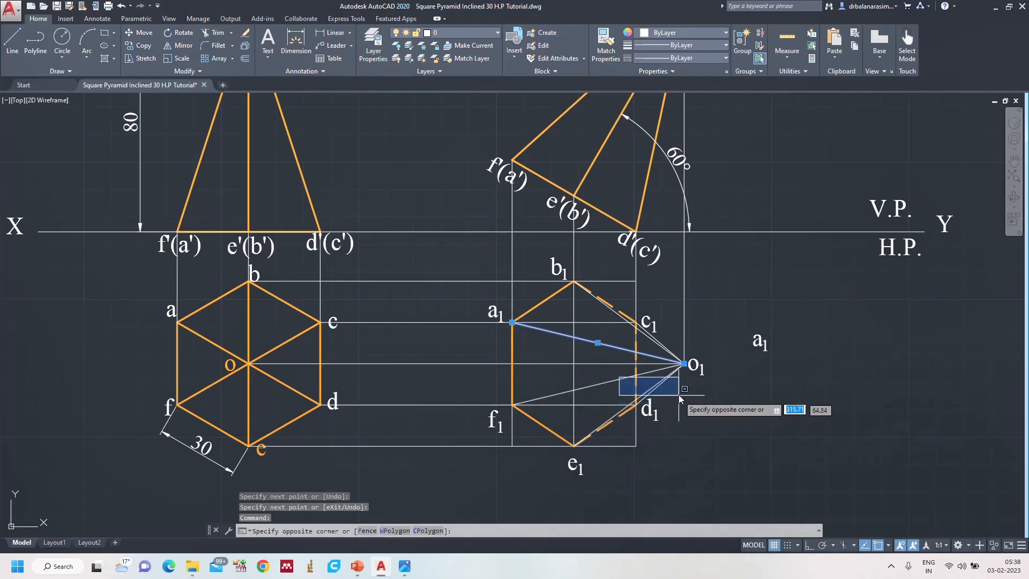
left_click(687, 406)
left_click(655, 377)
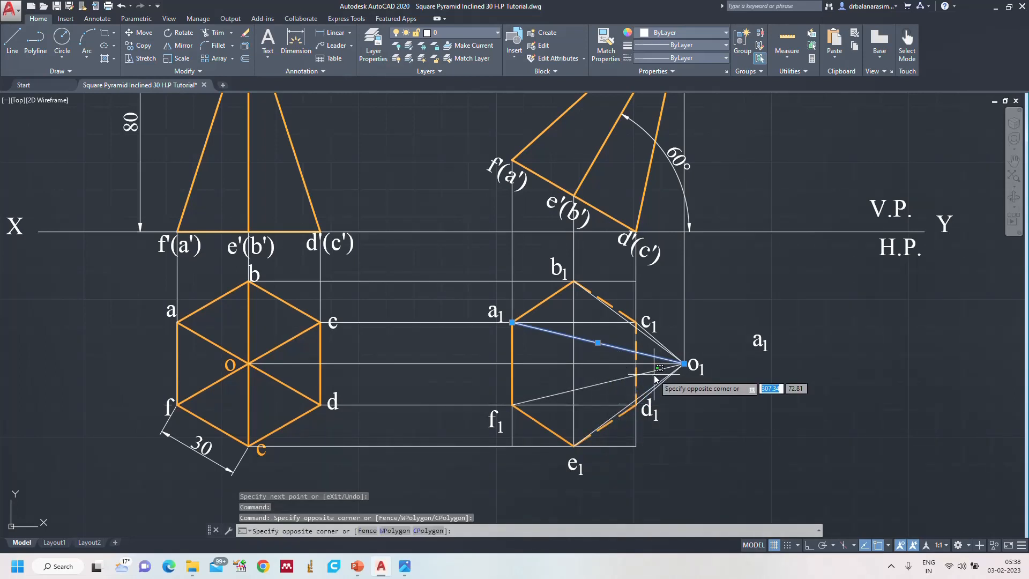
left_click(654, 370)
scroll(672, 387, "up", 2)
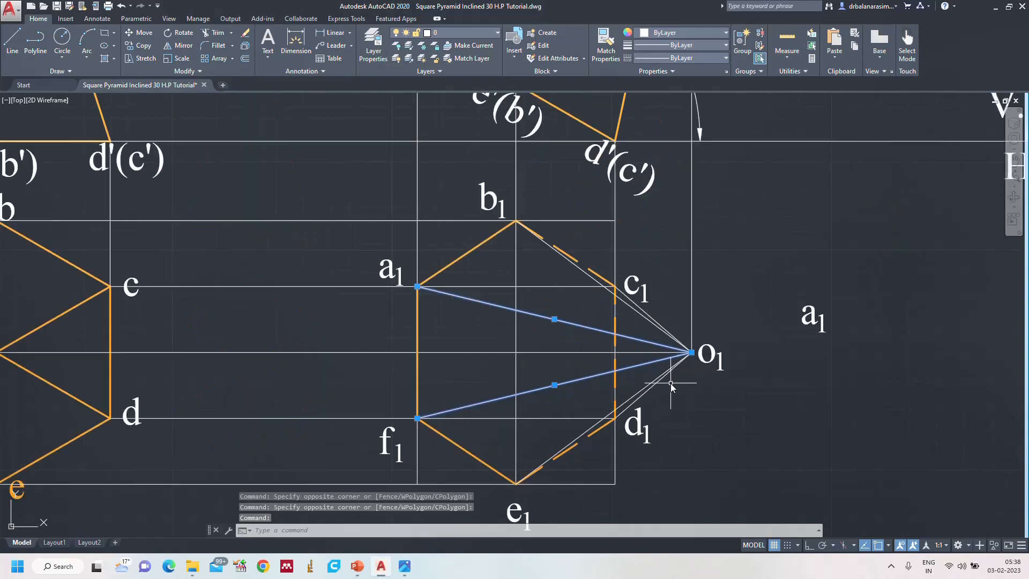
left_click(657, 380)
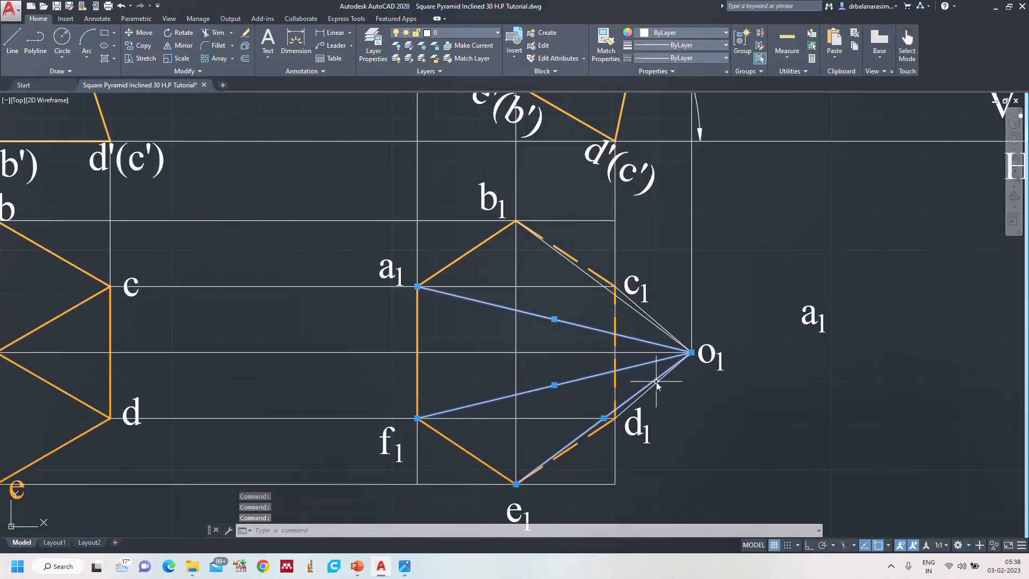
left_click(576, 265)
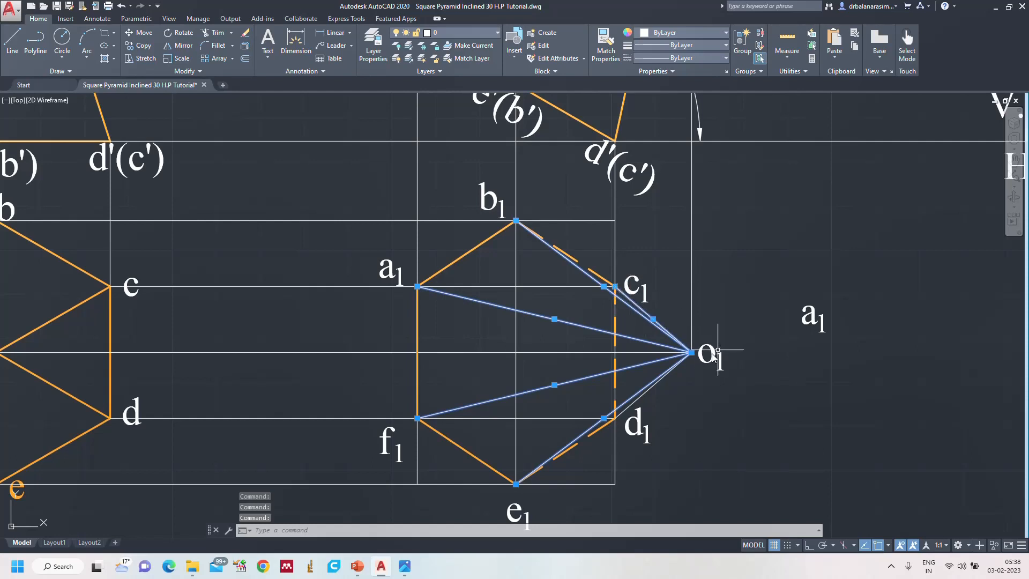
left_click(677, 32)
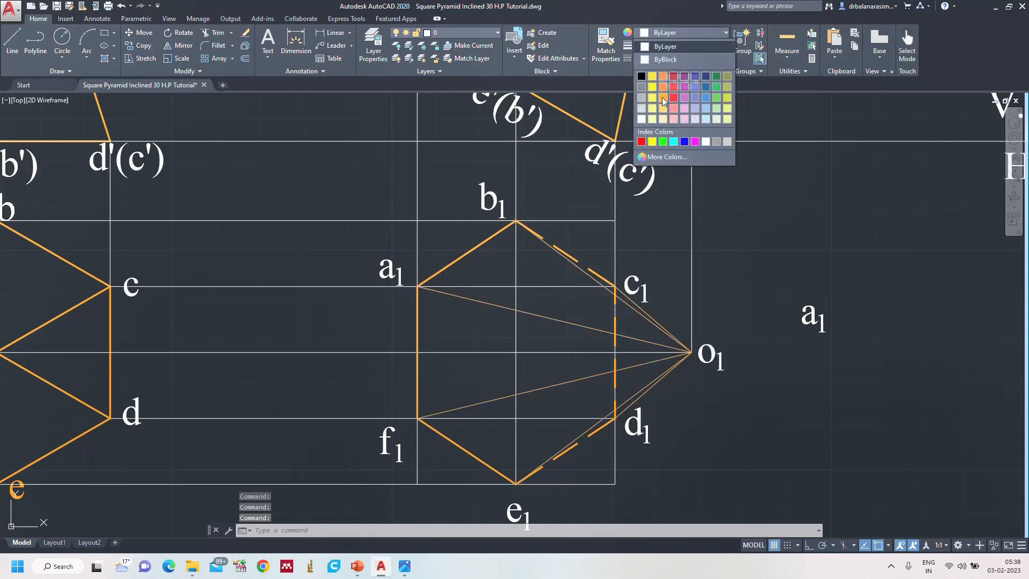
left_click(663, 98)
Set the lineweight of the six slant edge lines at o1 to 0.35 mm and deselect them.
left_click(678, 45)
scroll(697, 217, "down", 1)
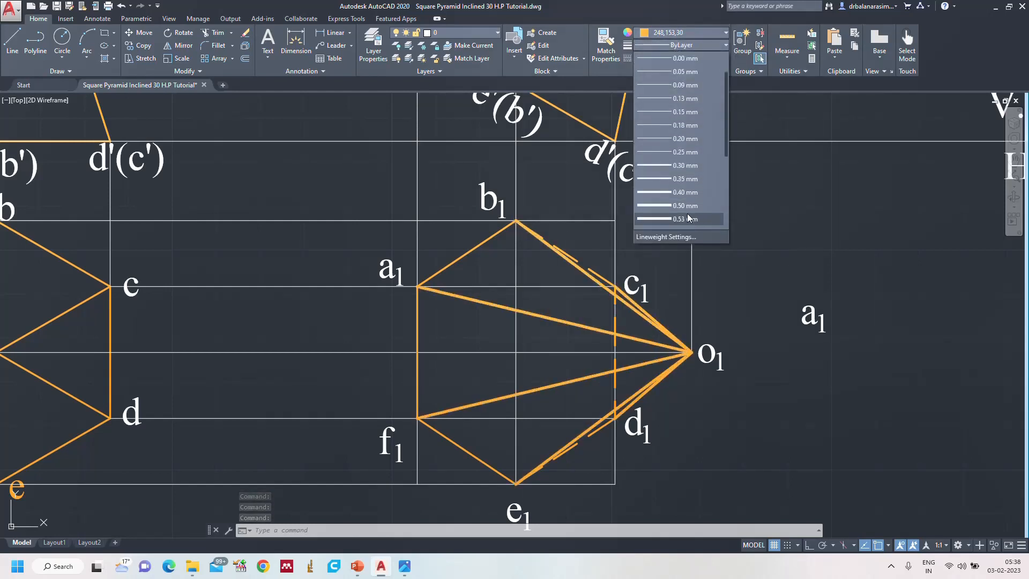
left_click(690, 178)
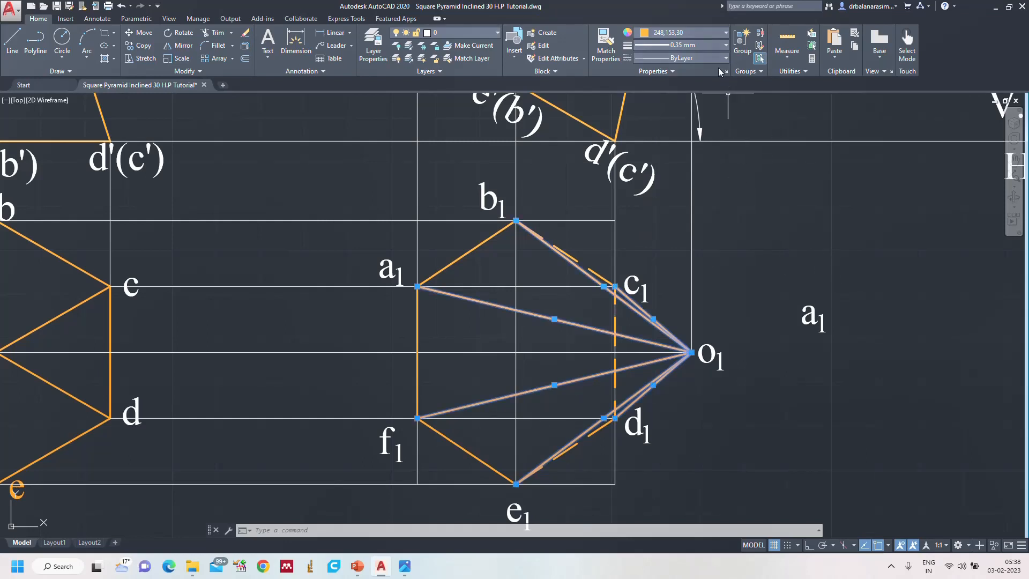
key("Escape")
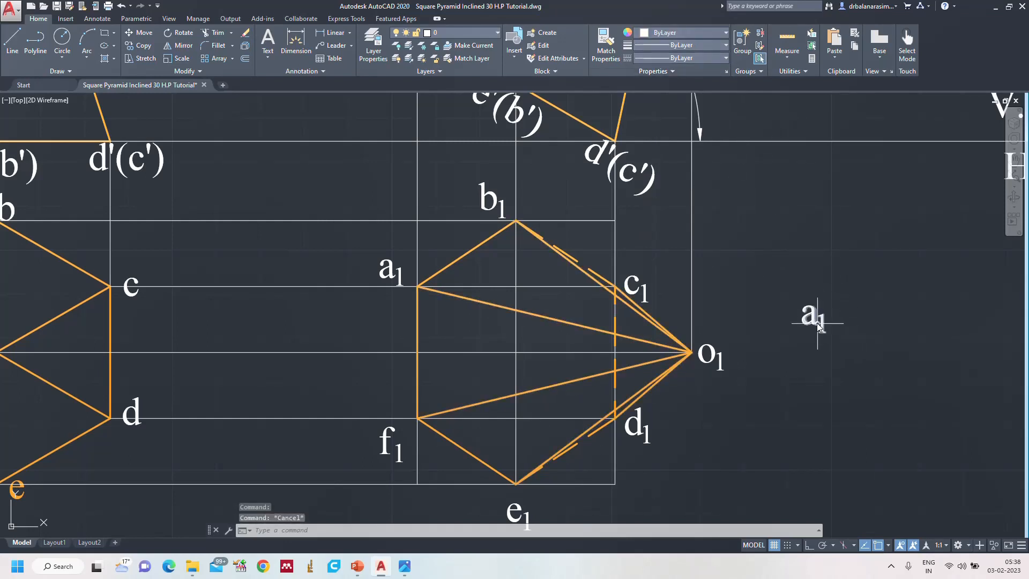
scroll(812, 319, "down", 2)
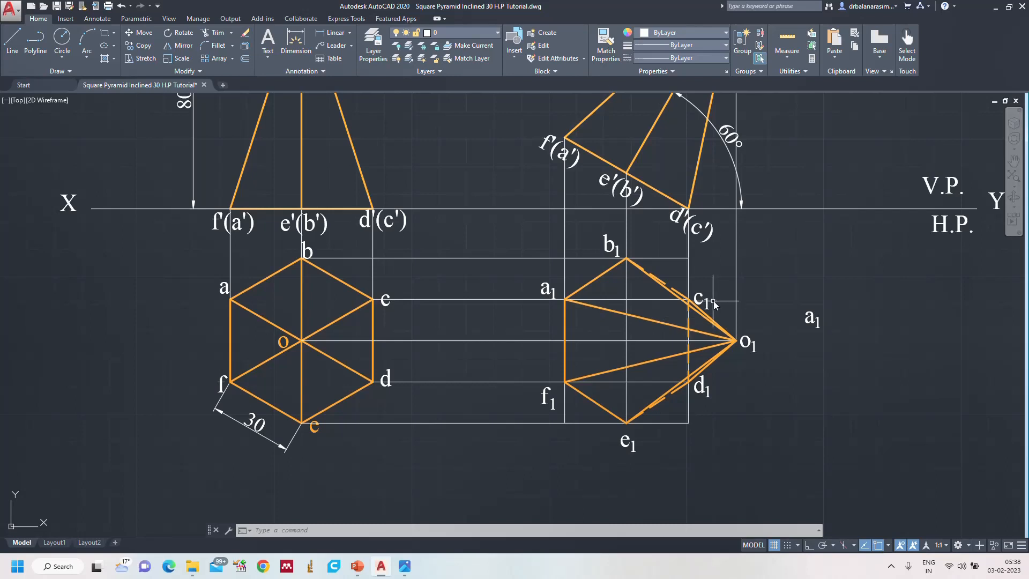
scroll(714, 300, "up", 2)
scroll(718, 296, "up", 2)
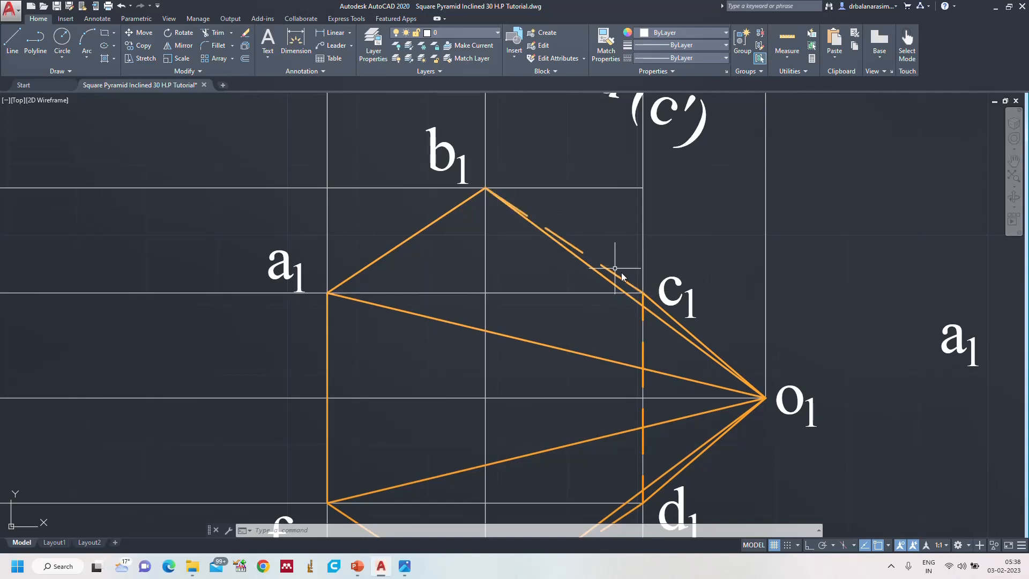
Change the linetype of base edges b1–c1 and d1–e1 in the tilted pyramid's top view to Continuous and deselect them.
scroll(664, 287, "down", 2)
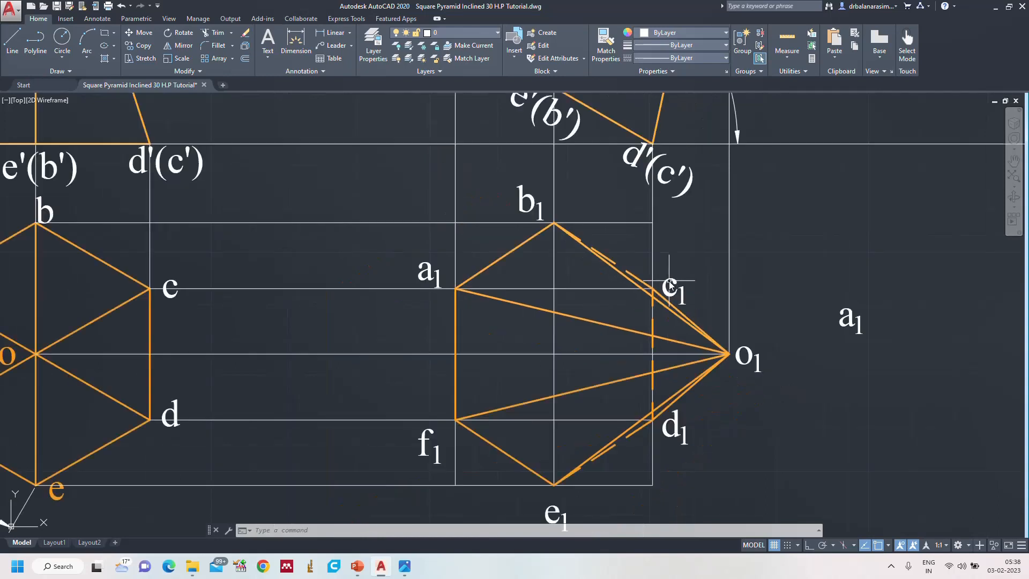
scroll(721, 343, "up", 2)
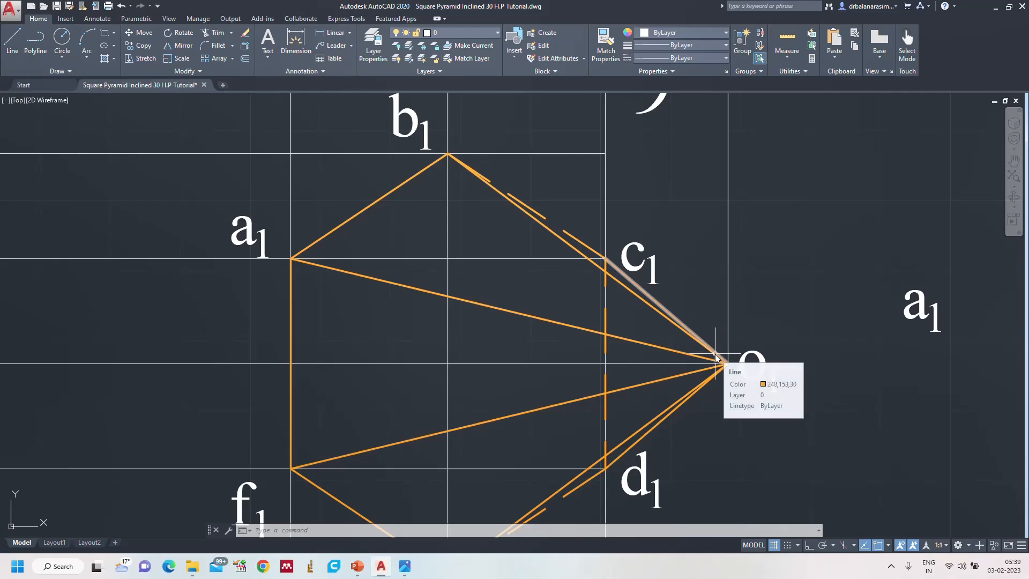
scroll(729, 358, "down", 2)
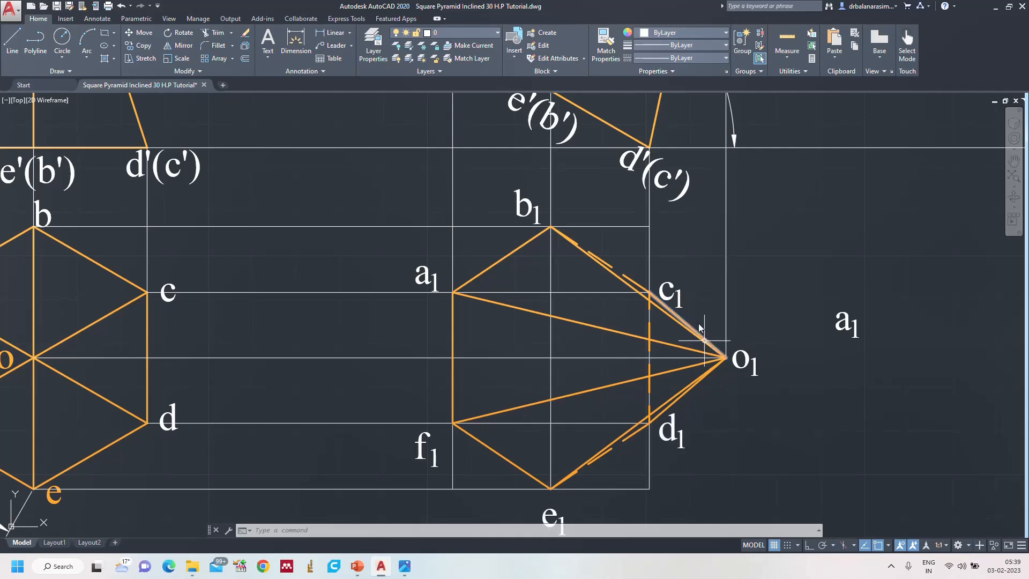
left_click(603, 260)
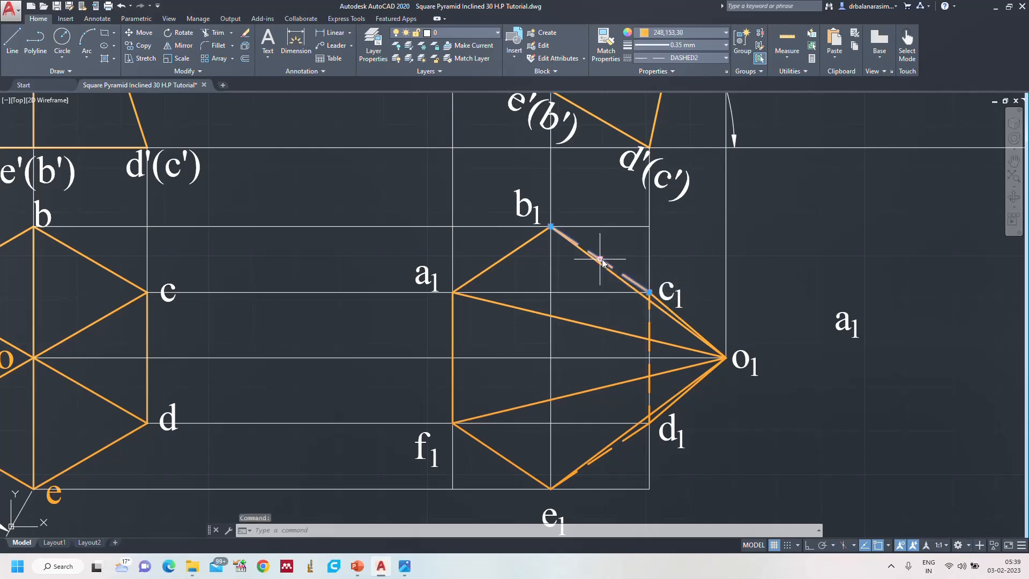
left_click(635, 438)
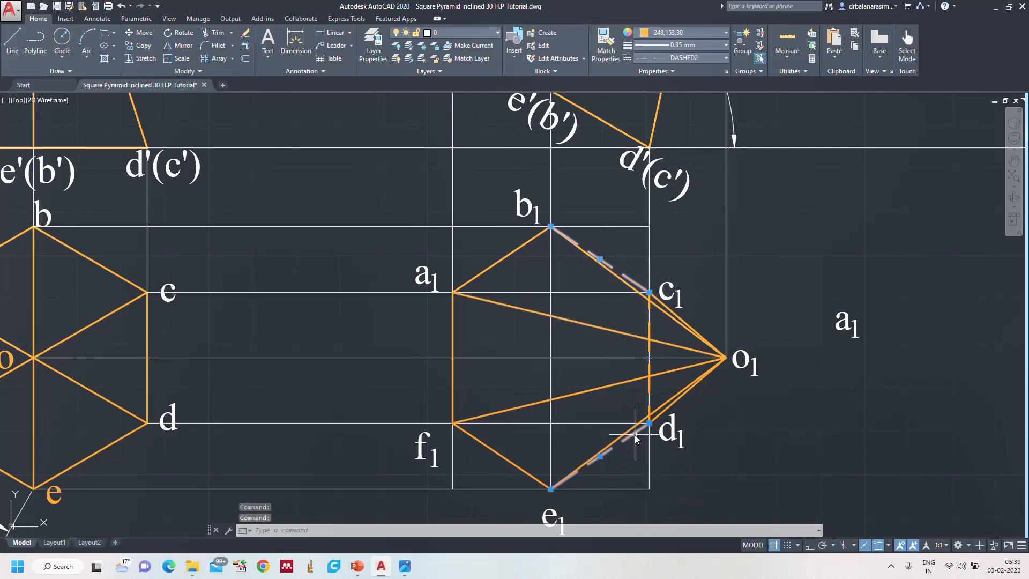
left_click(707, 58)
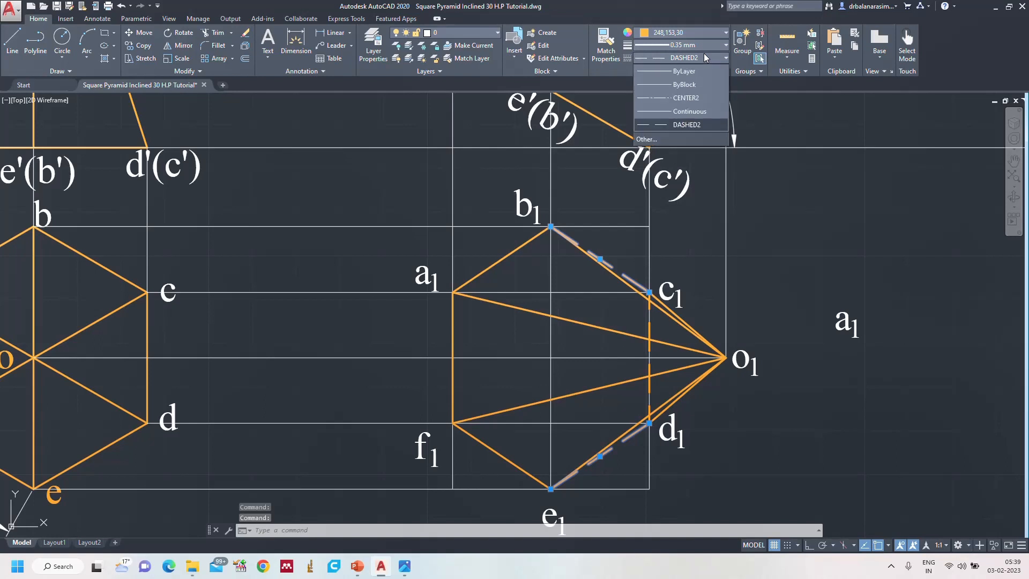
left_click(690, 112)
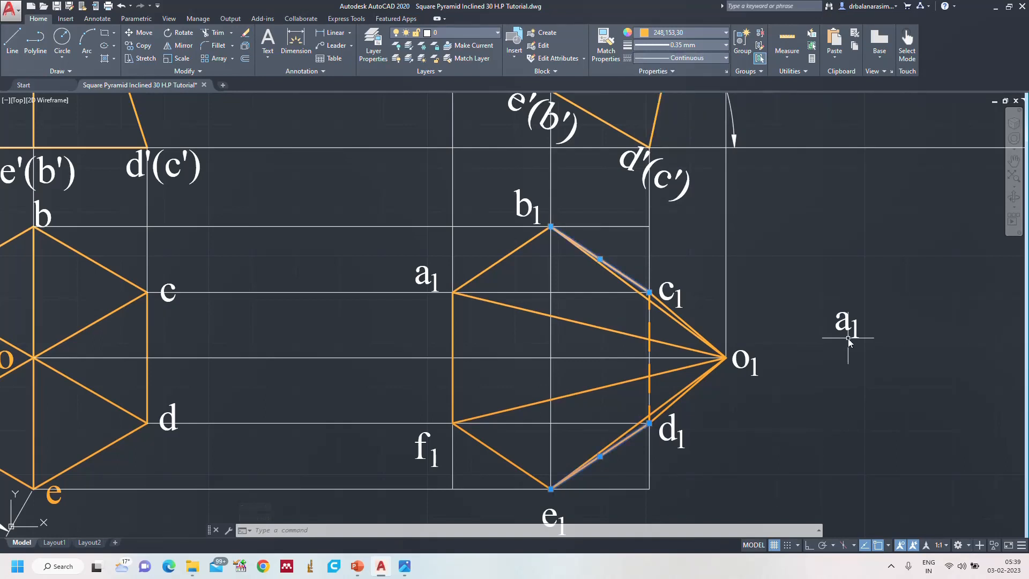
key("Escape")
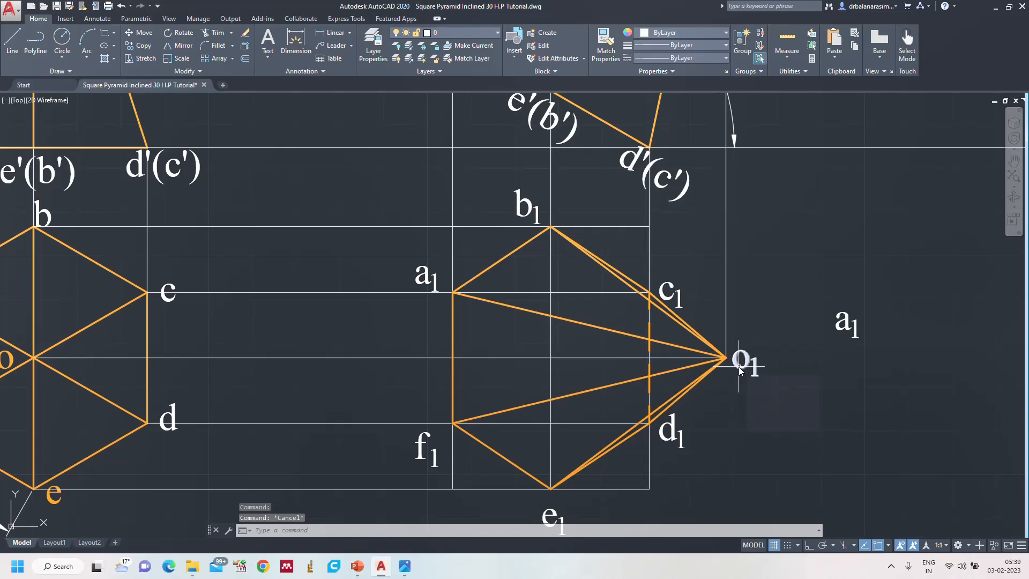
Switch to PowerPoint, examine the tilted pyramid's top view in the 3D illustration on slide 51, and return to AutoCAD.
scroll(740, 356, "down", 2)
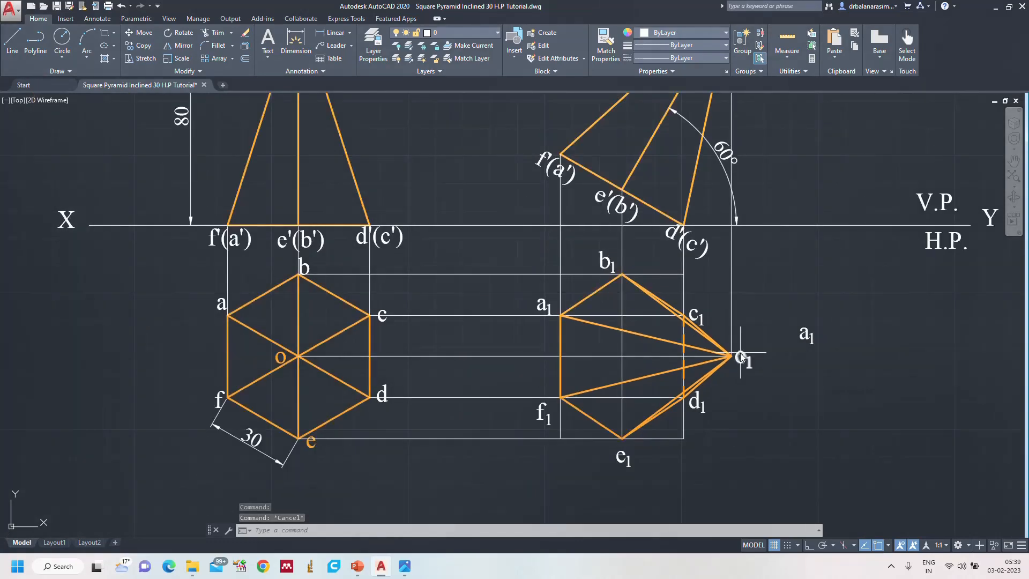
type("z")
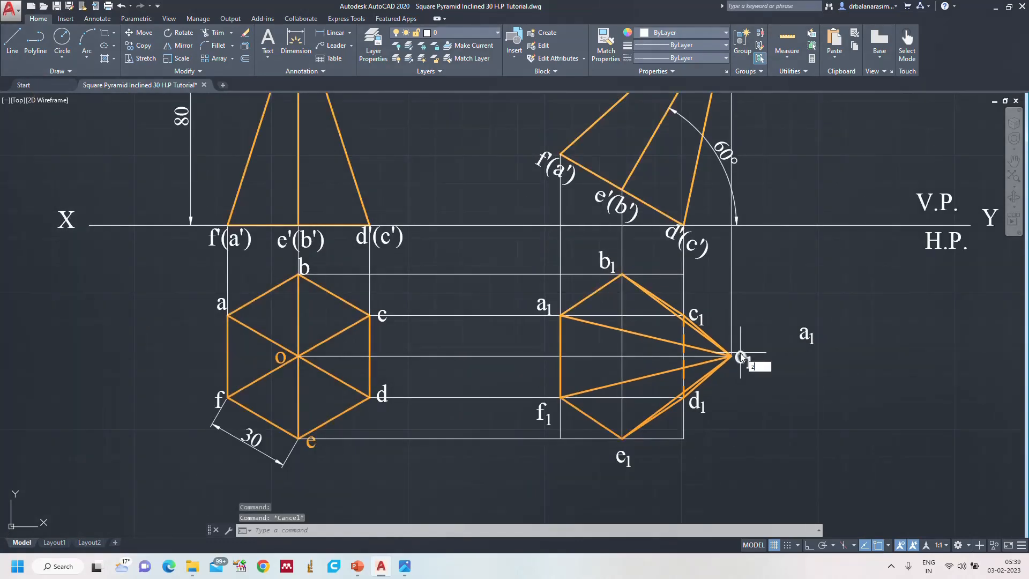
key("Return")
type("a")
key("Return")
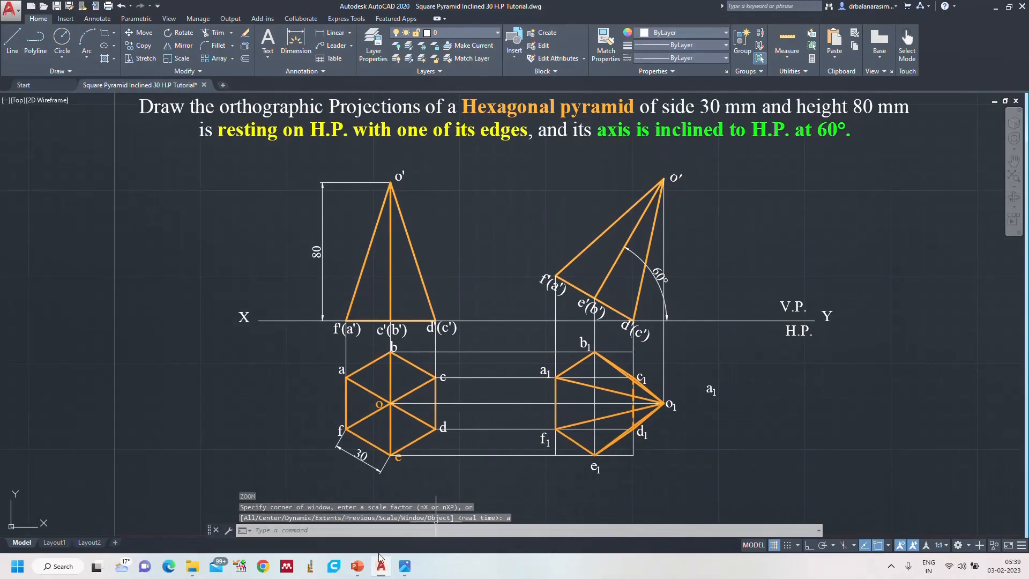
left_click(357, 566)
scroll(507, 313, "up", 3, "ctrl")
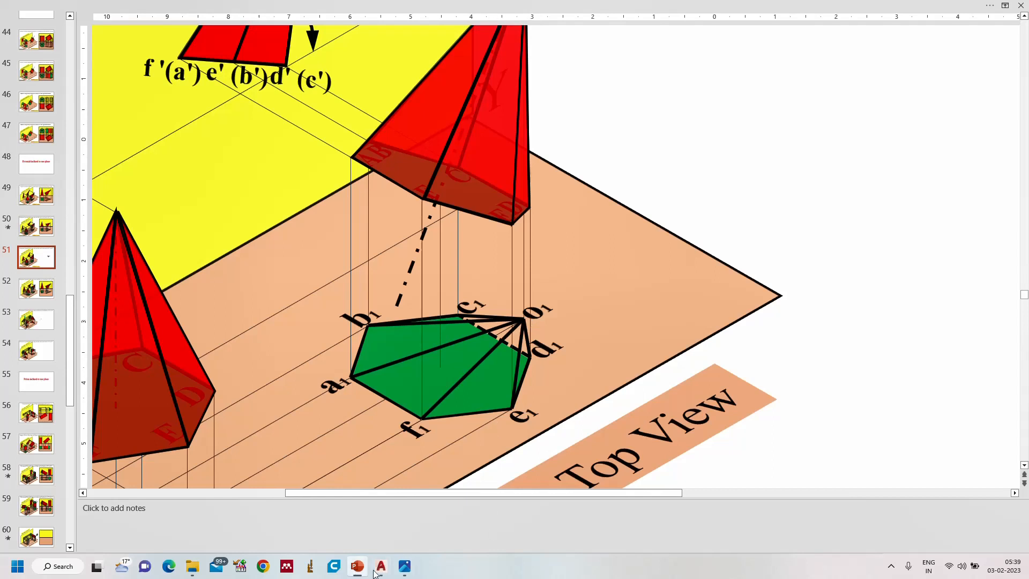
mouse_move(373, 571)
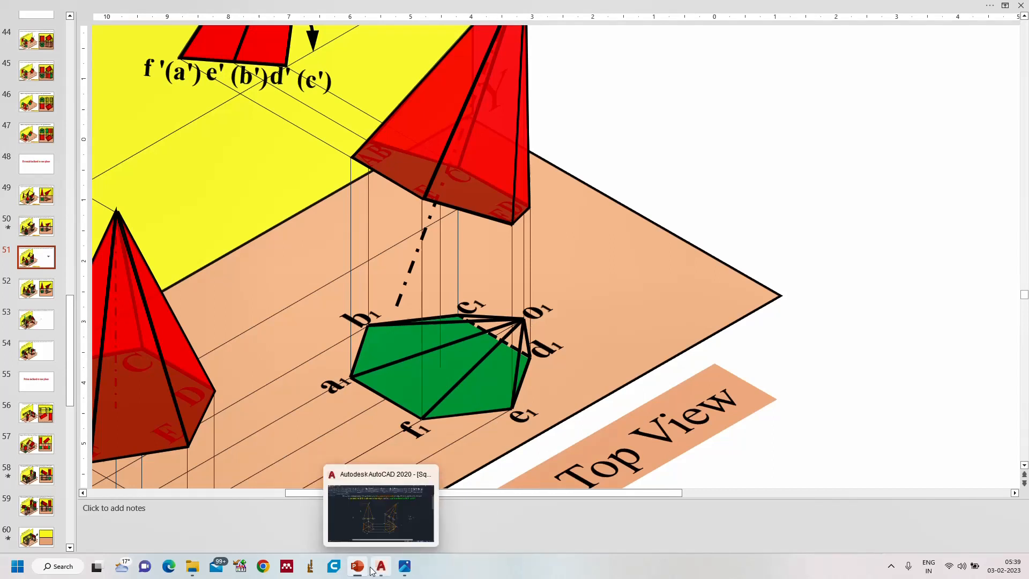
left_click(379, 571)
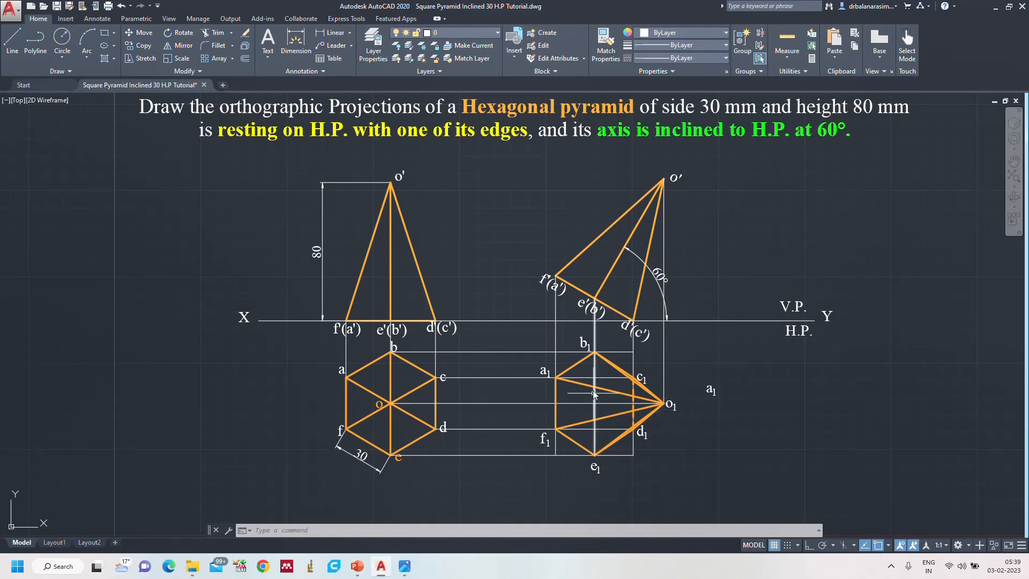
Shorten the vertical projector from d'(c') so that it ends just below c1, and deselect it.
scroll(696, 410, "up", 4)
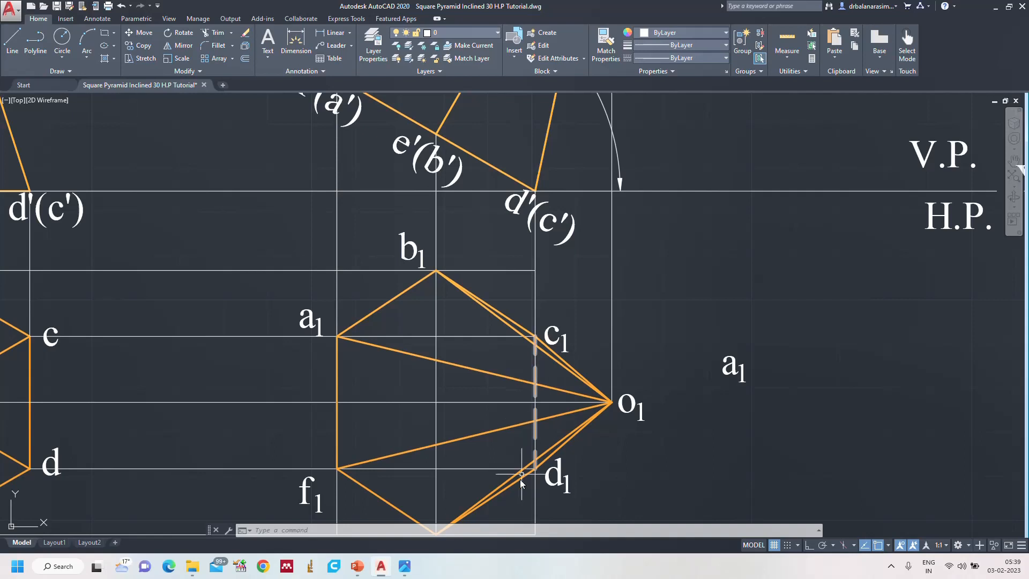
scroll(577, 399, "down", 3)
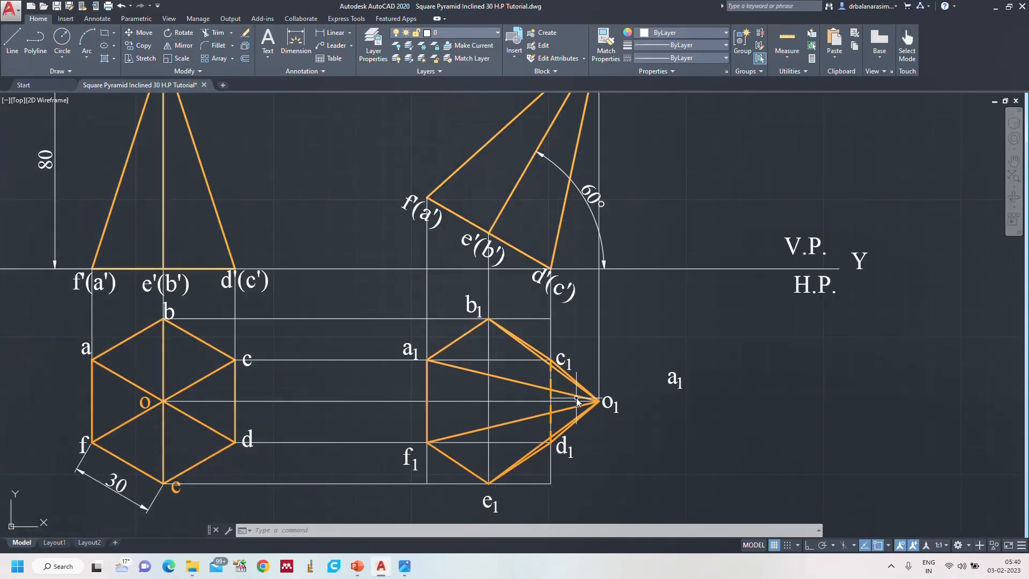
left_click(551, 458)
left_click(550, 484)
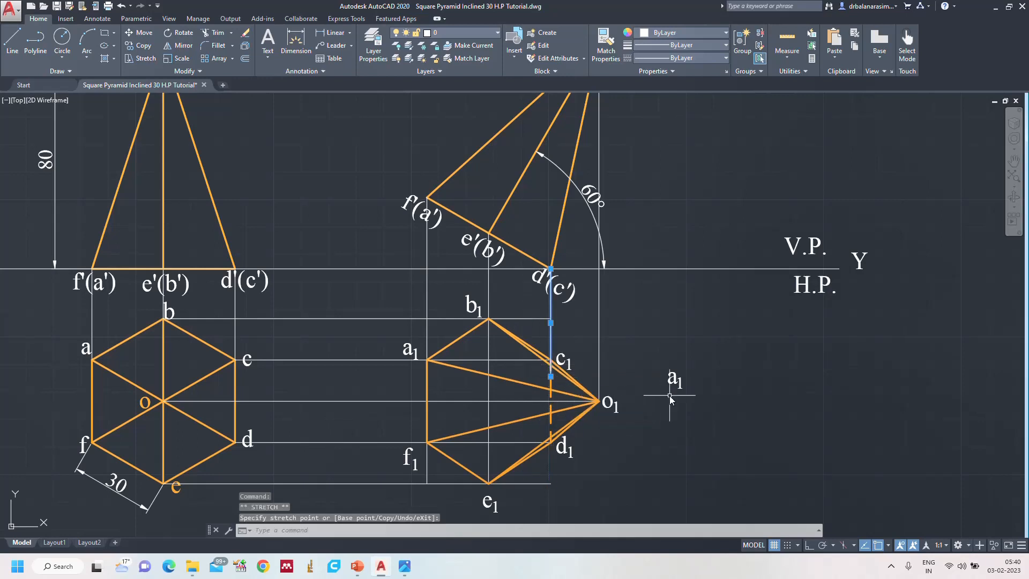
key("Escape")
Draw a vertical line from d1 down to the end of the horizontal projector through e1.
type("l")
key("Return")
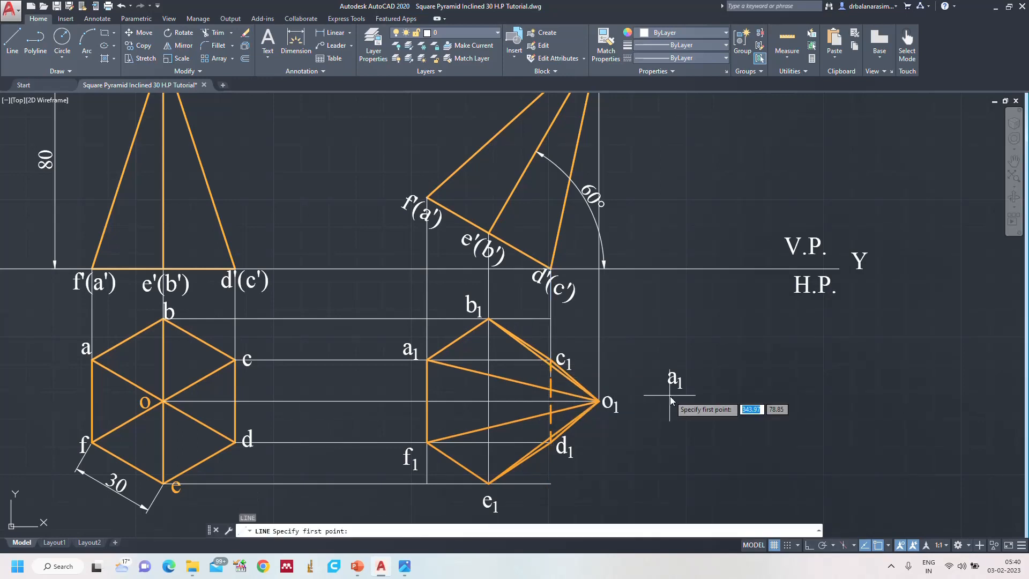
left_click(549, 451)
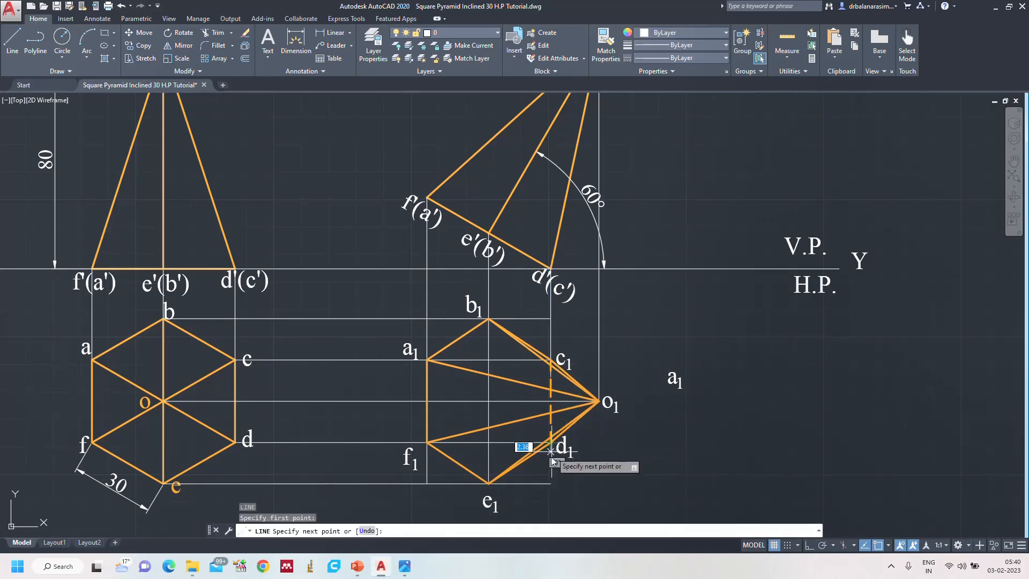
left_click(550, 484)
key("Return")
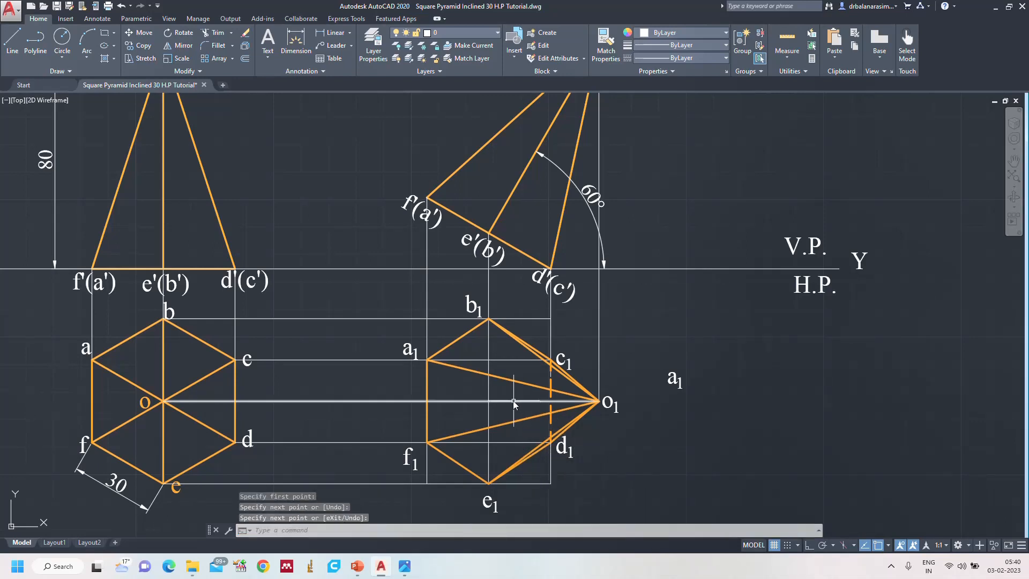
Shorten the horizontal projector from o to the vertical line through b1 and e1, and draw an axis line from there to o1.
left_click(579, 401)
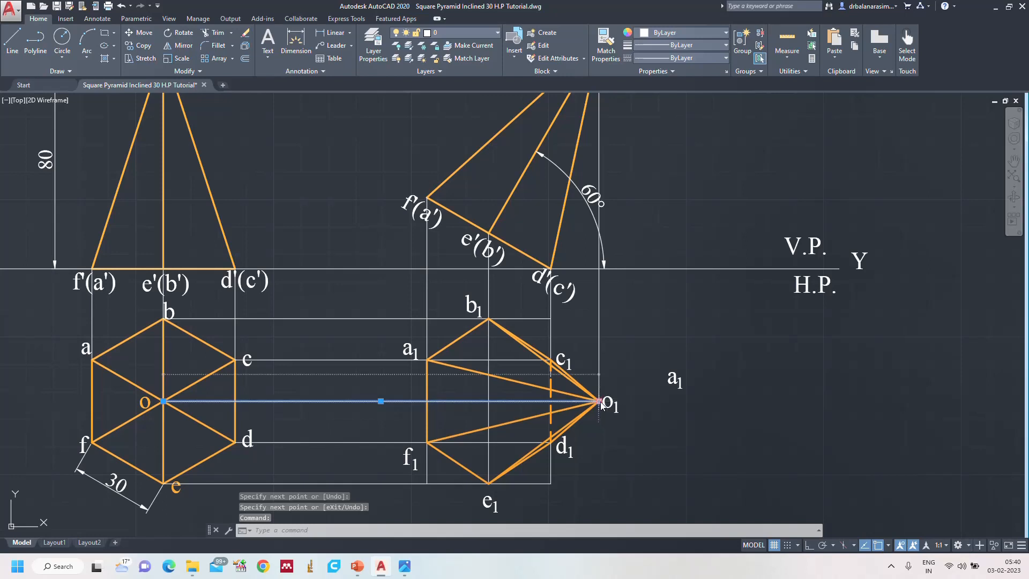
left_click(599, 401)
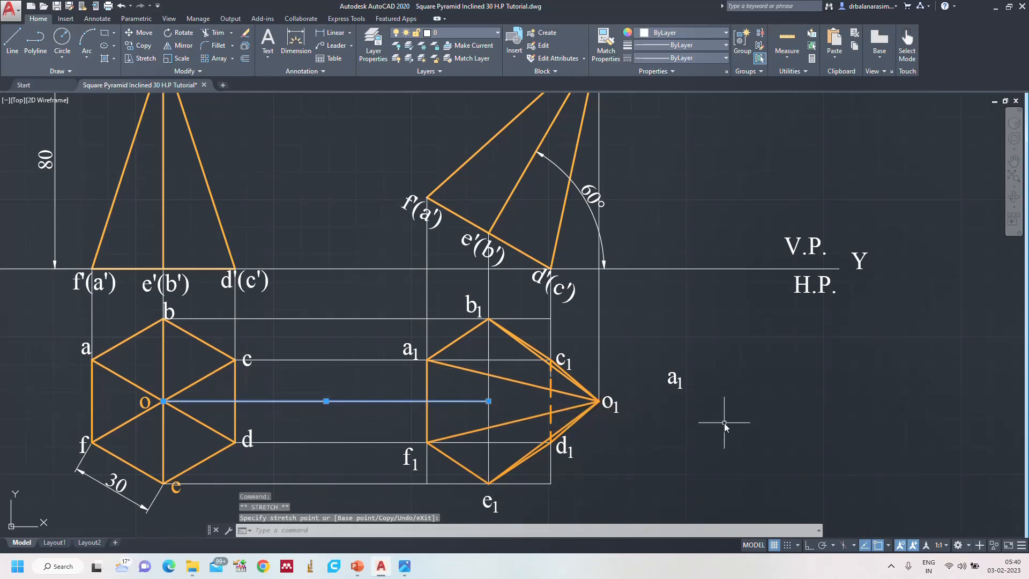
type("l")
key("Return")
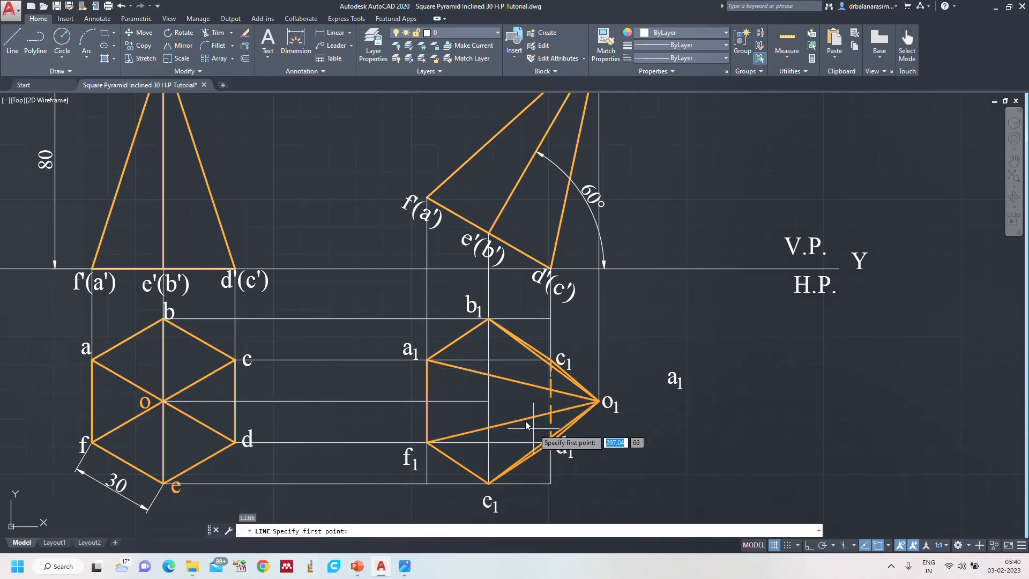
left_click(599, 401)
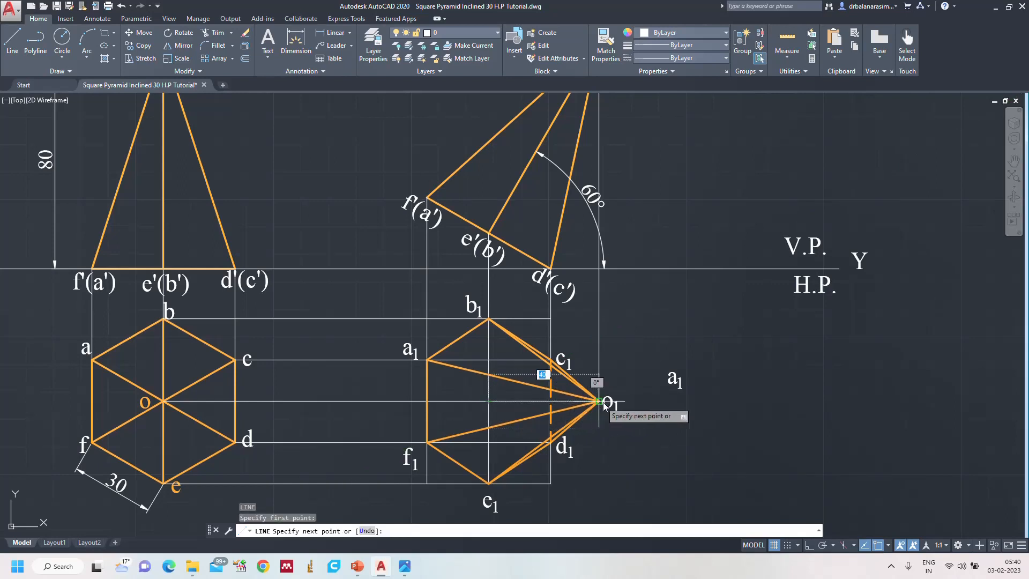
left_click(600, 402)
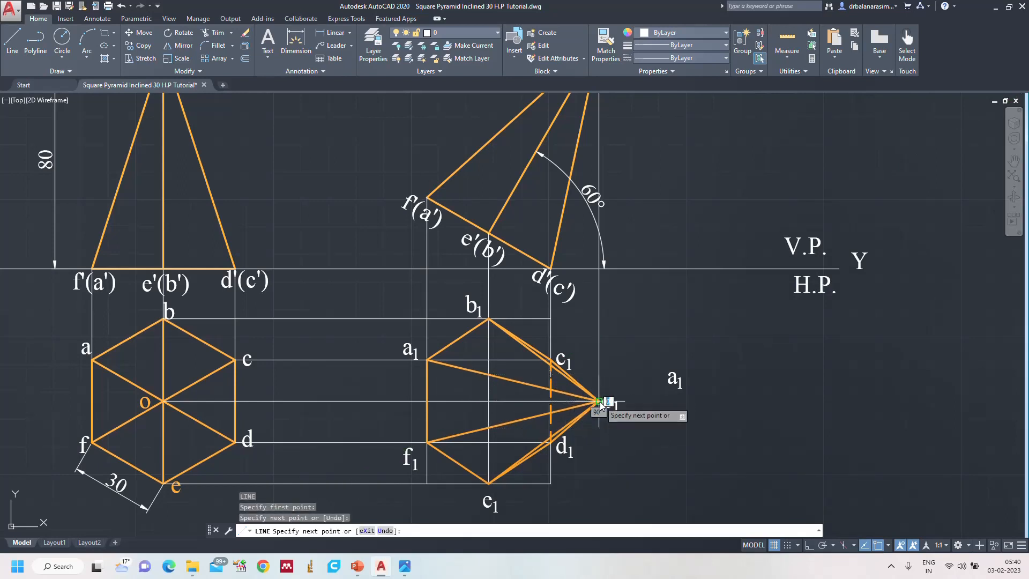
Format the axis line ending at o1 with colour 248,153,30, lineweight 0.35 mm and linetype CENTER2, and deselect it.
left_click(541, 401)
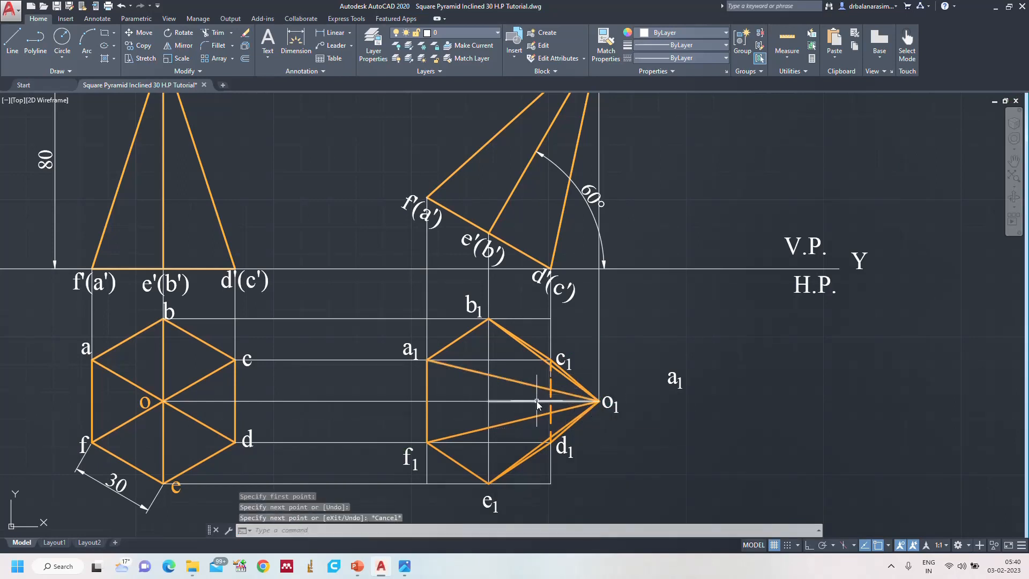
left_click(683, 34)
left_click(663, 97)
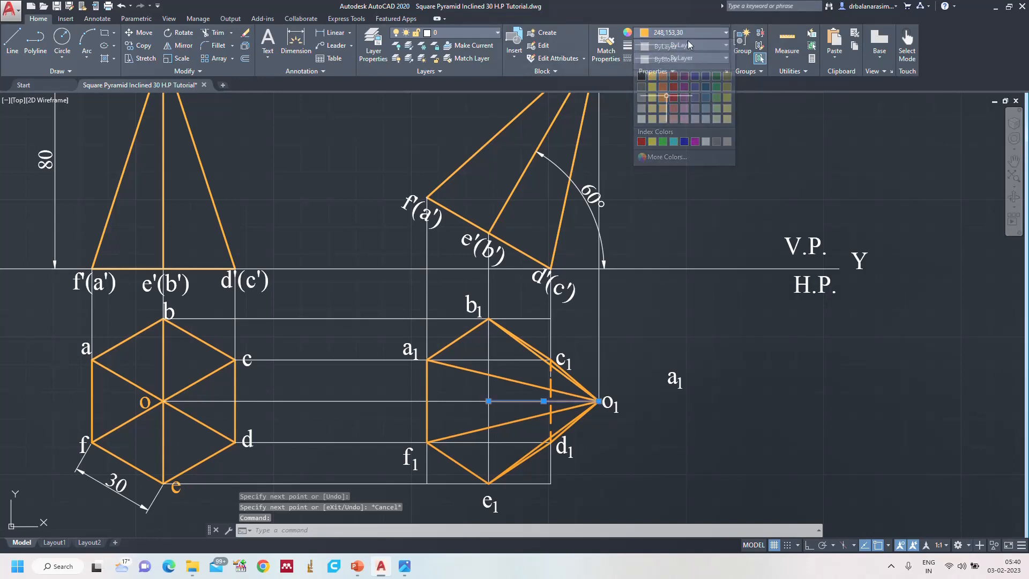
left_click(683, 47)
scroll(684, 152, "down", 2)
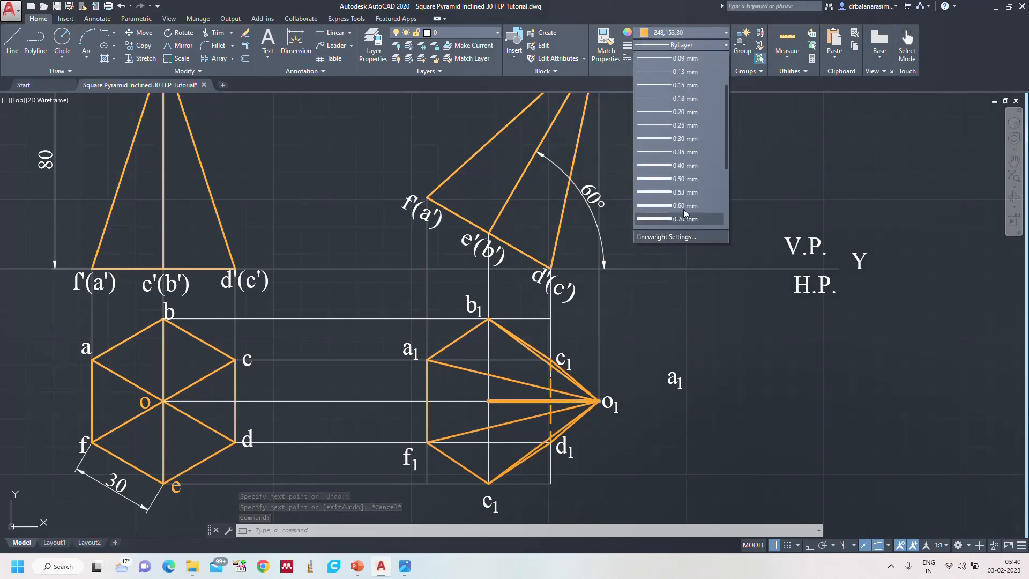
left_click(684, 152)
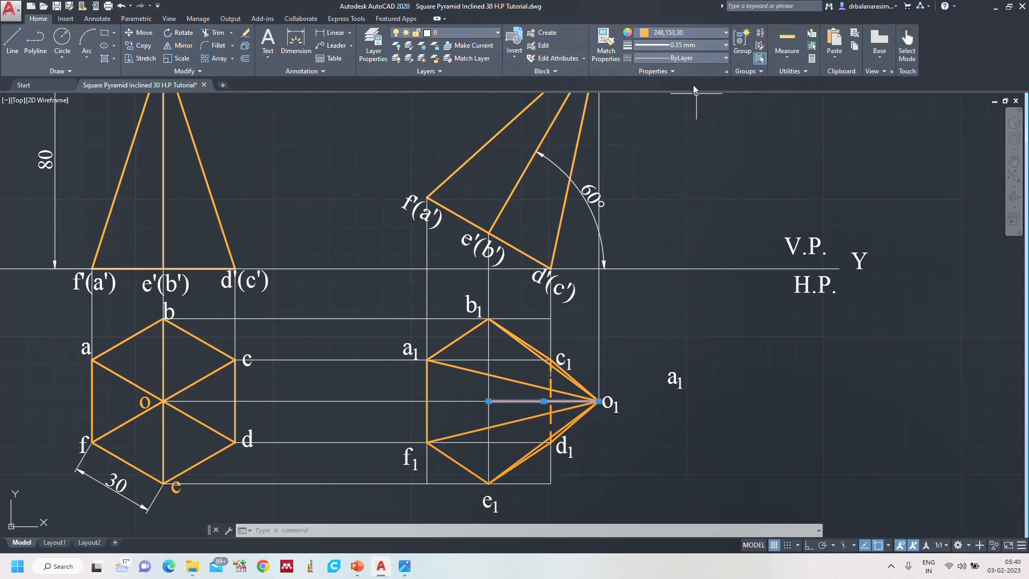
left_click(687, 59)
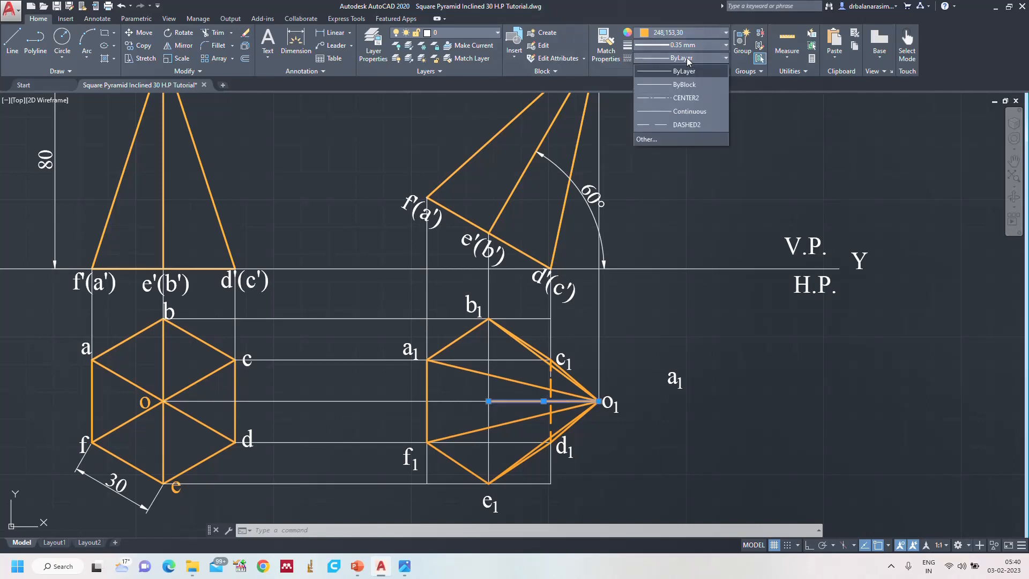
left_click(686, 98)
key("Escape")
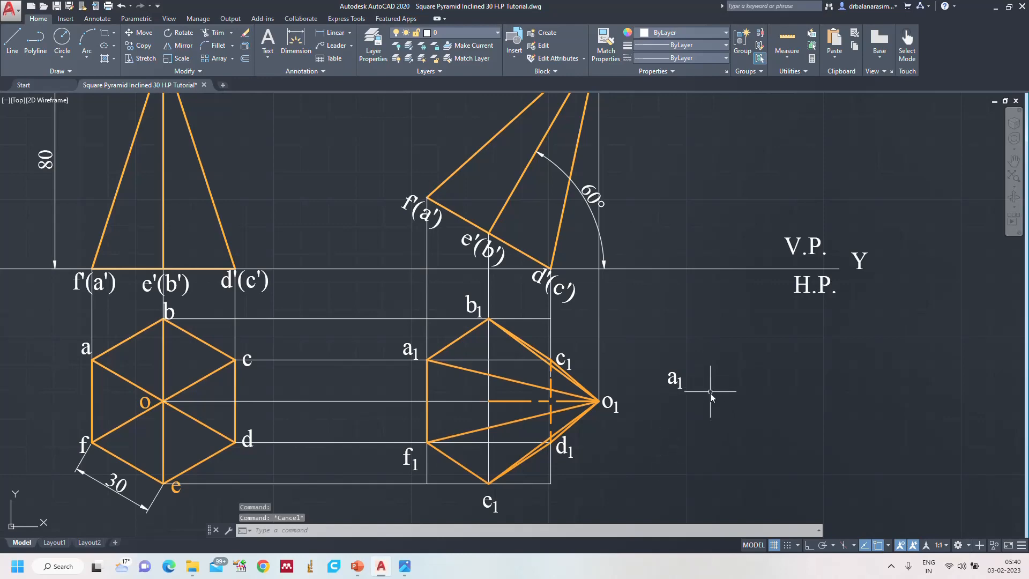
Switch to the reference image "hexagonal pyramid inclined H.P. 30.png", examine its 30° projections, and return to AutoCAD.
scroll(710, 392, "down", 2)
type("z")
key("Return")
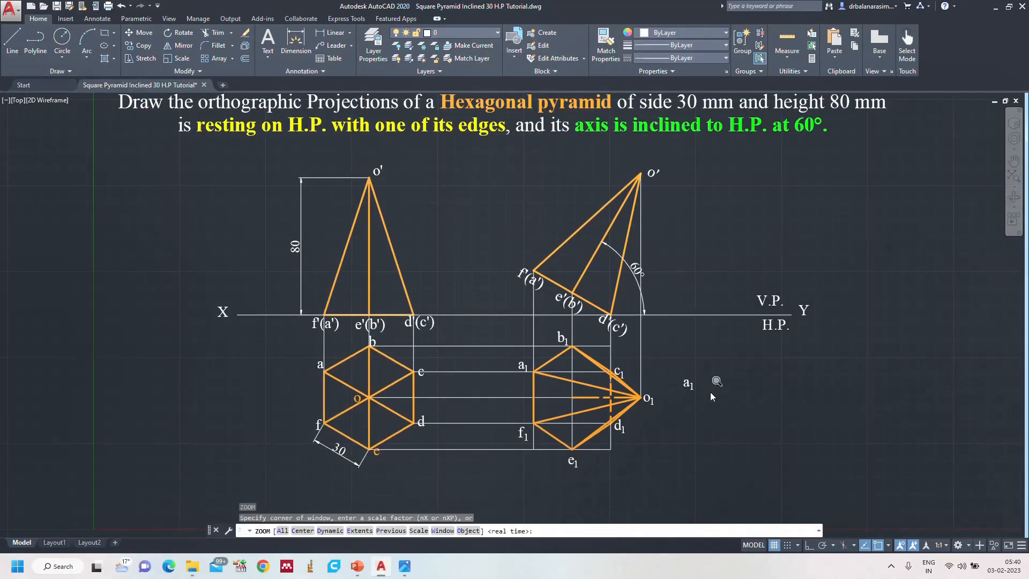
type("a")
key("Return")
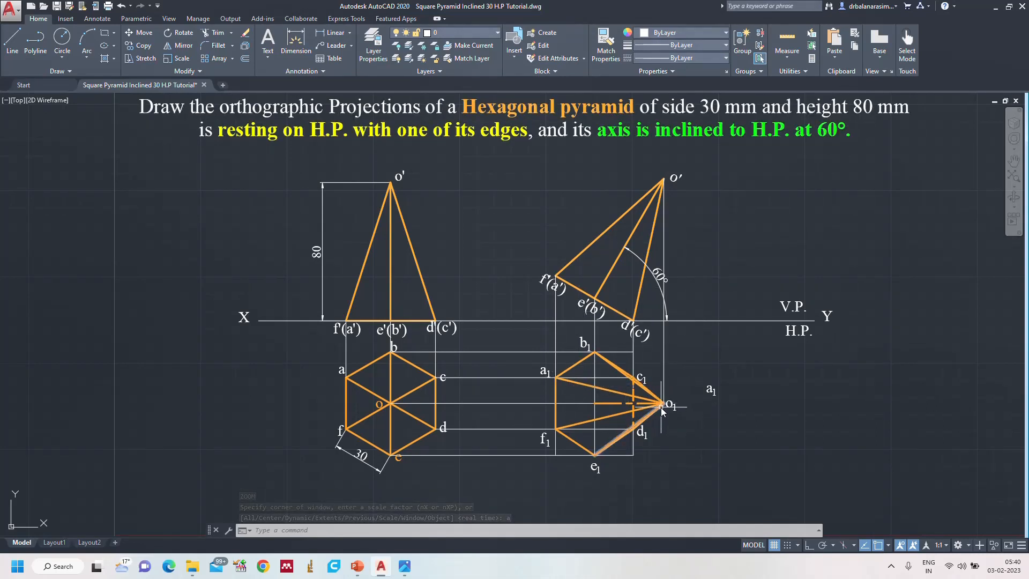
left_click(405, 568)
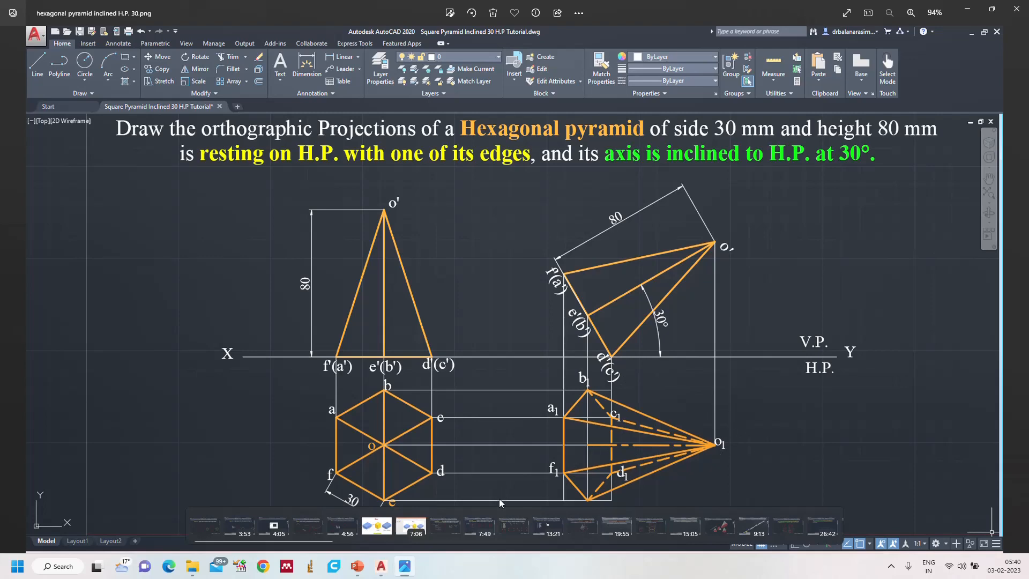
left_click(381, 570)
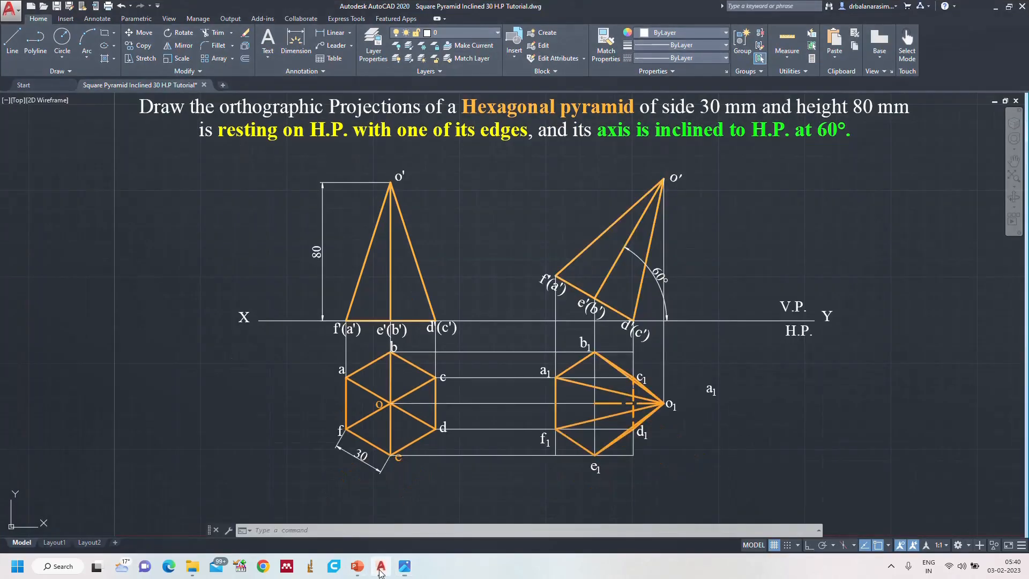